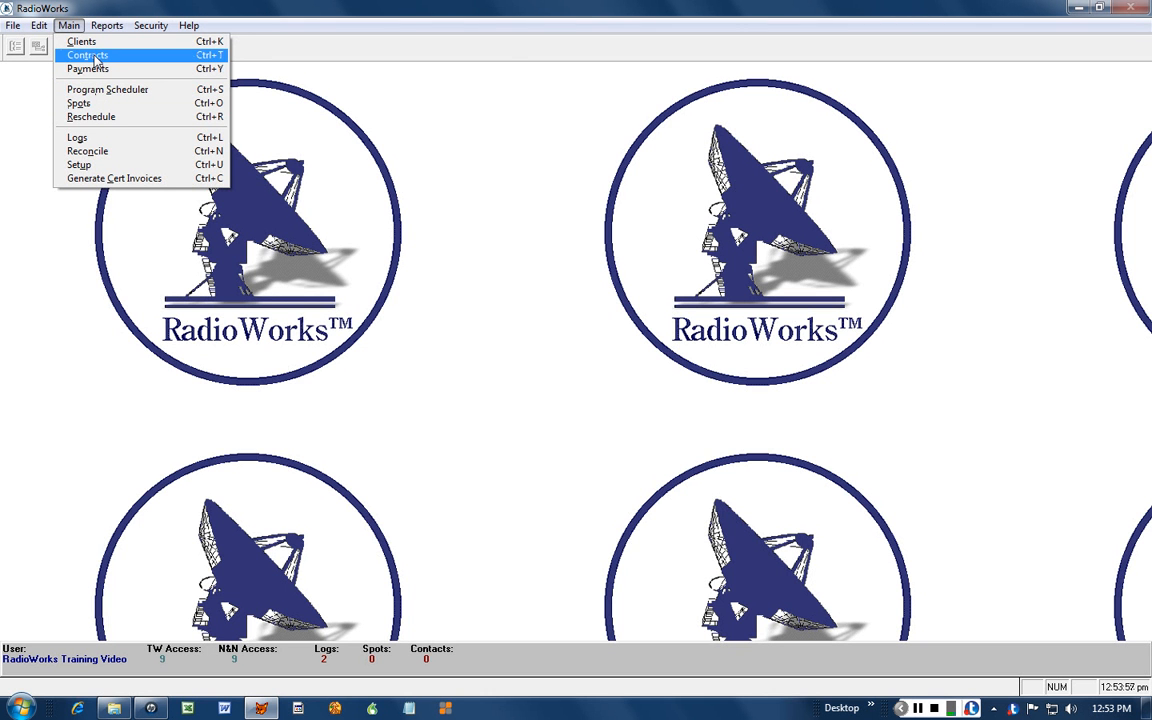
Step: Open the spots of the Beltz & Ruth contract and add a new spot, accepting the addition to the accepted contract
click(90, 56)
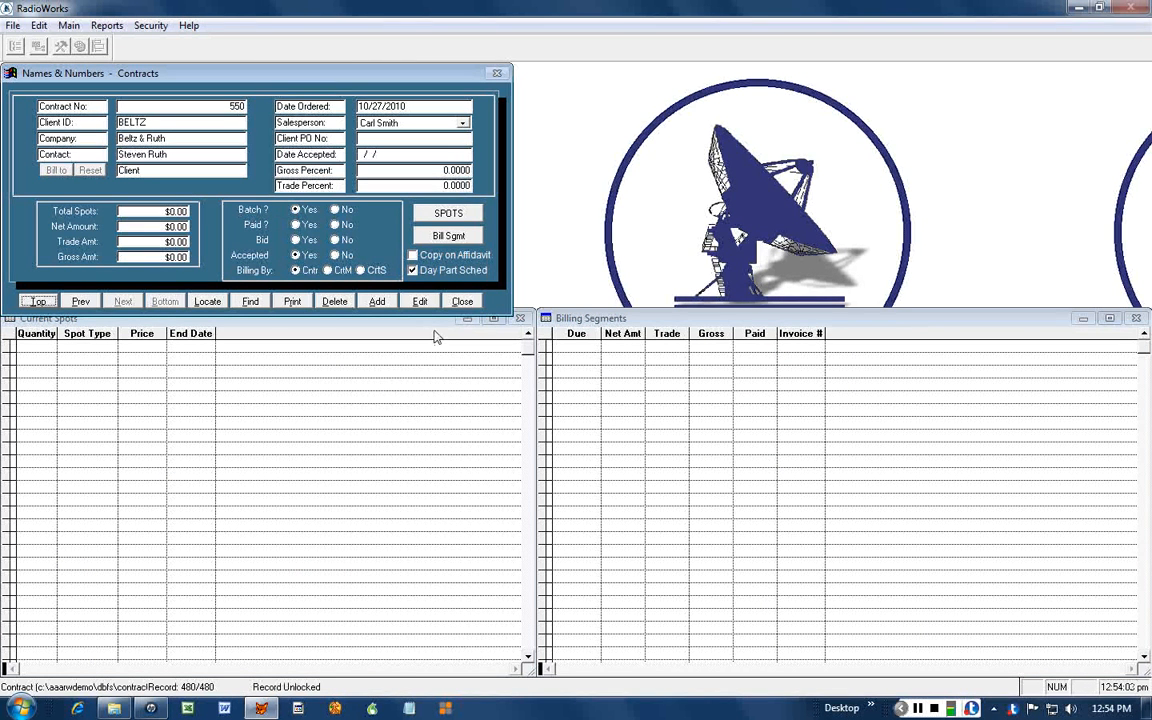
click(449, 214)
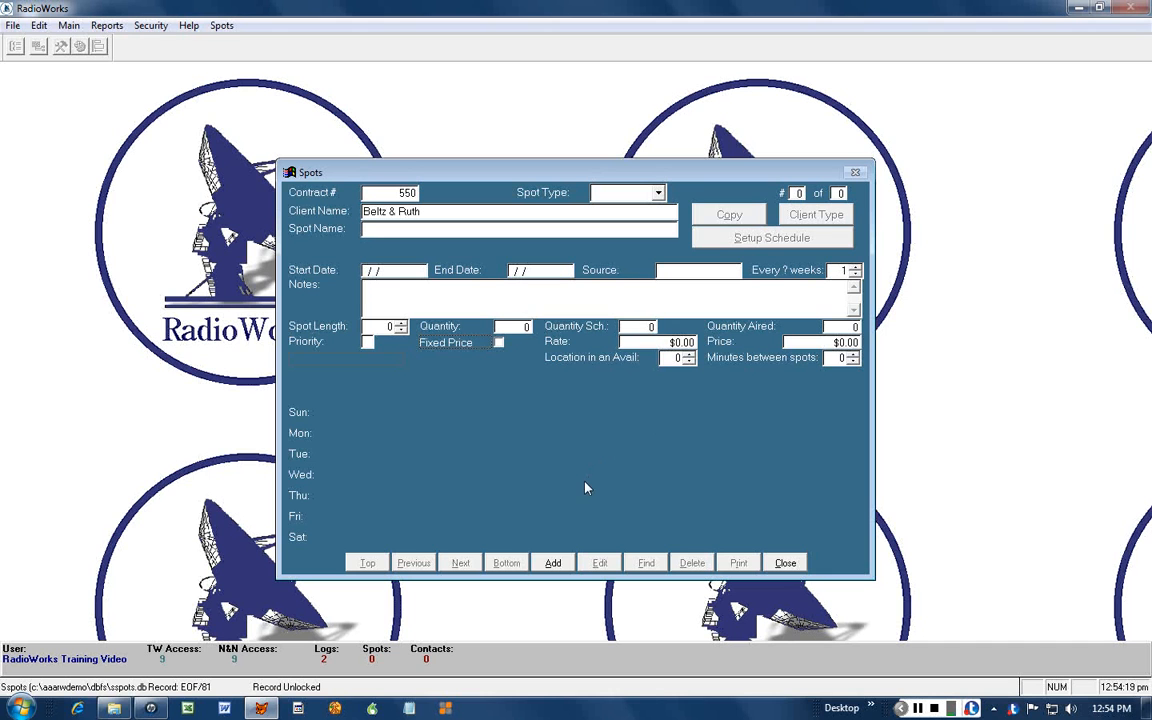
click(553, 563)
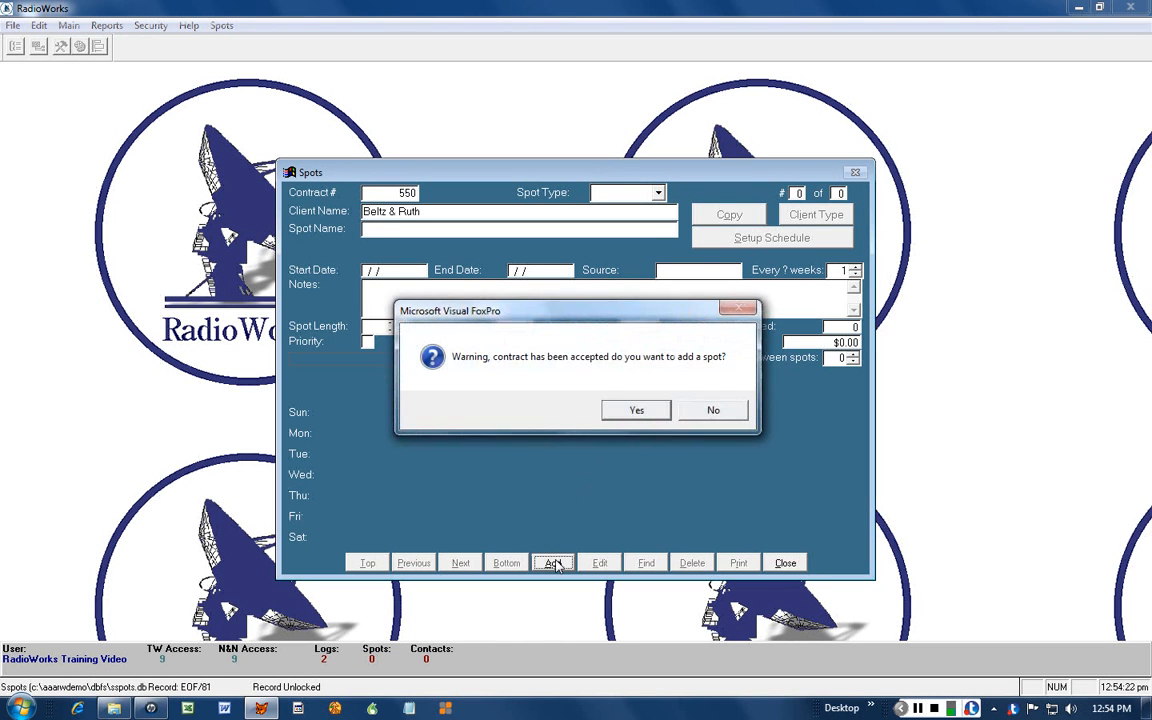
click(637, 412)
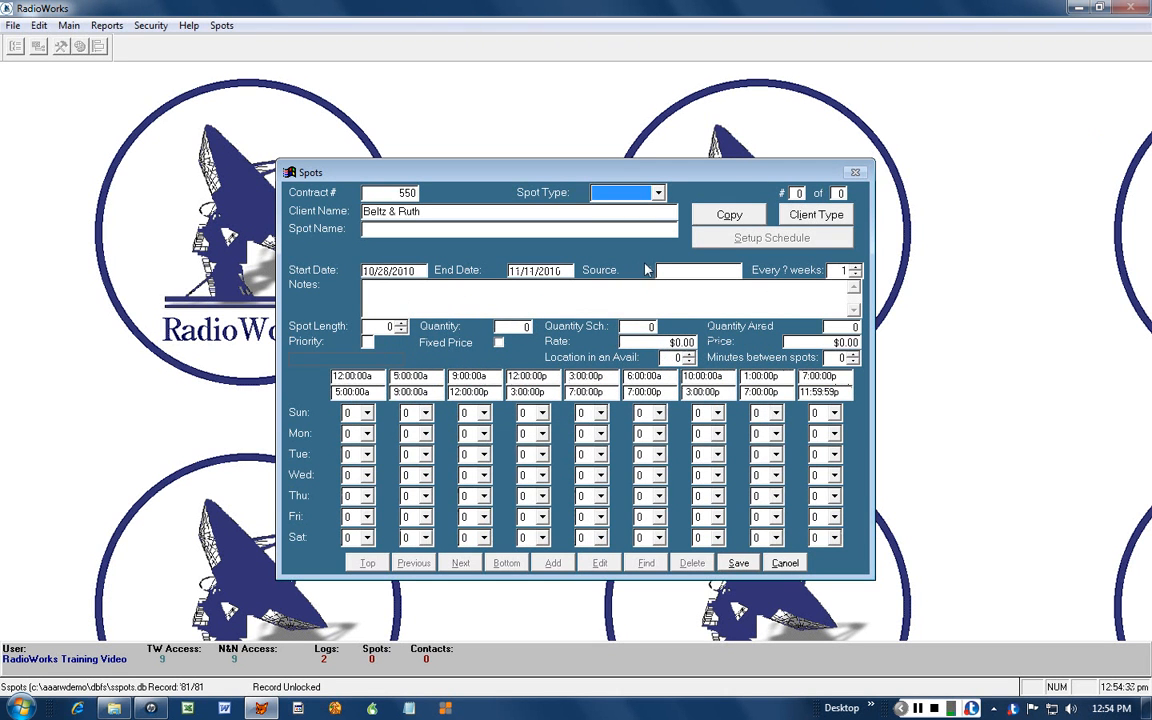
Step: Set the new spot's type to Underwriter and its name to Beltz & Ruth
key(u)
key(Tab)
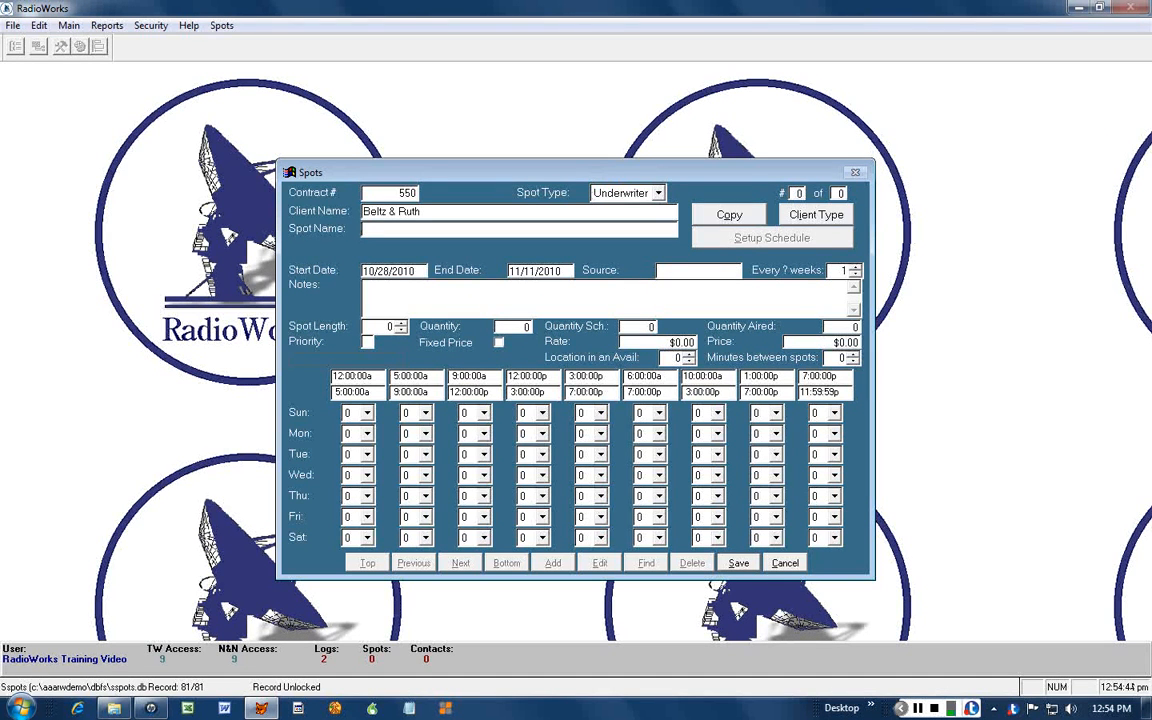
text(Beltz & Ruth)
Step: Assign Attorney as the spot's client type and as a type to avoid, and save the client types
click(726, 218)
click(815, 215)
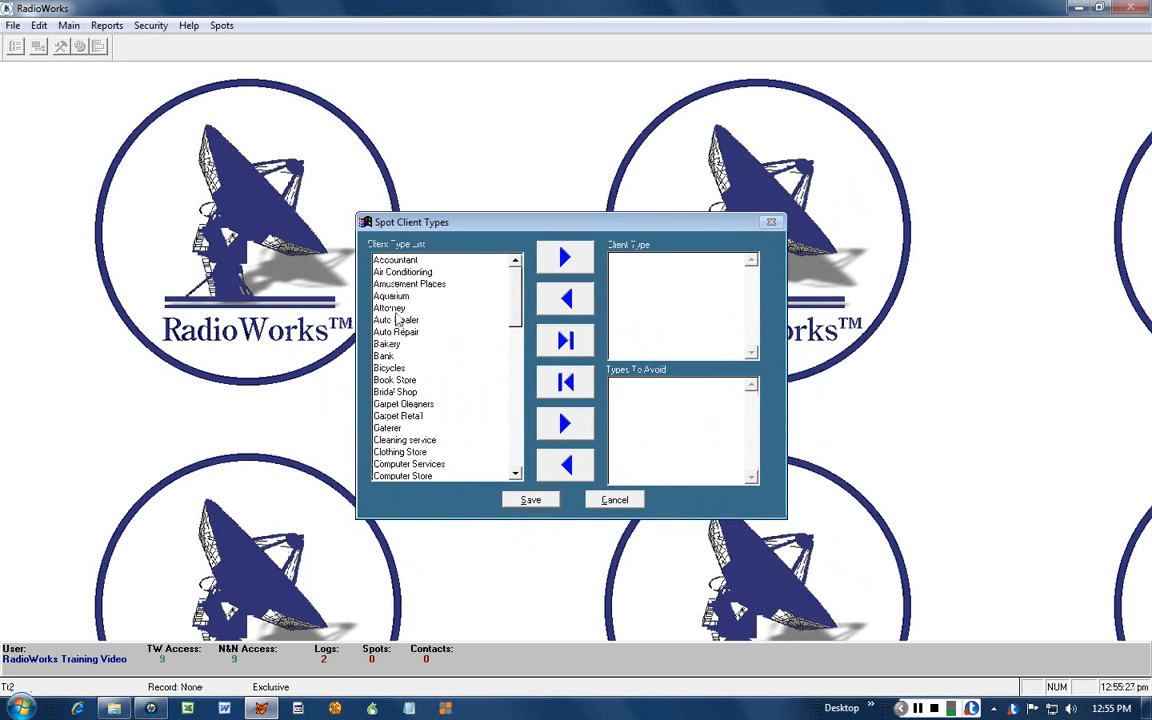
click(390, 308)
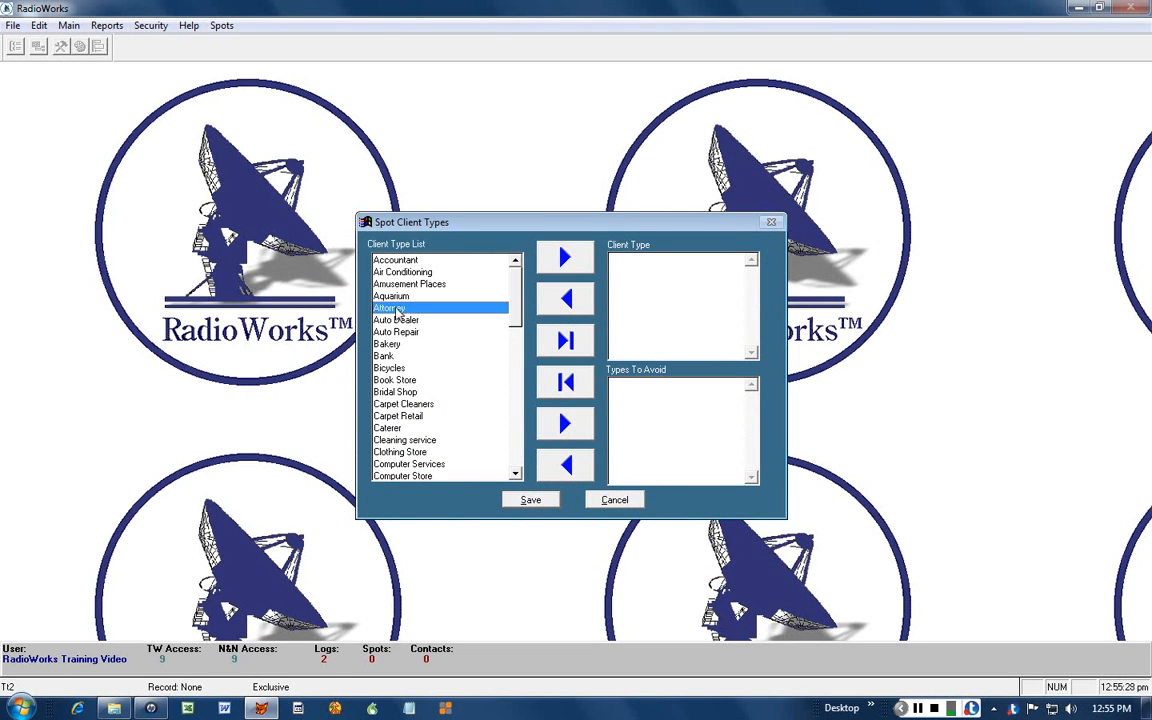
click(564, 258)
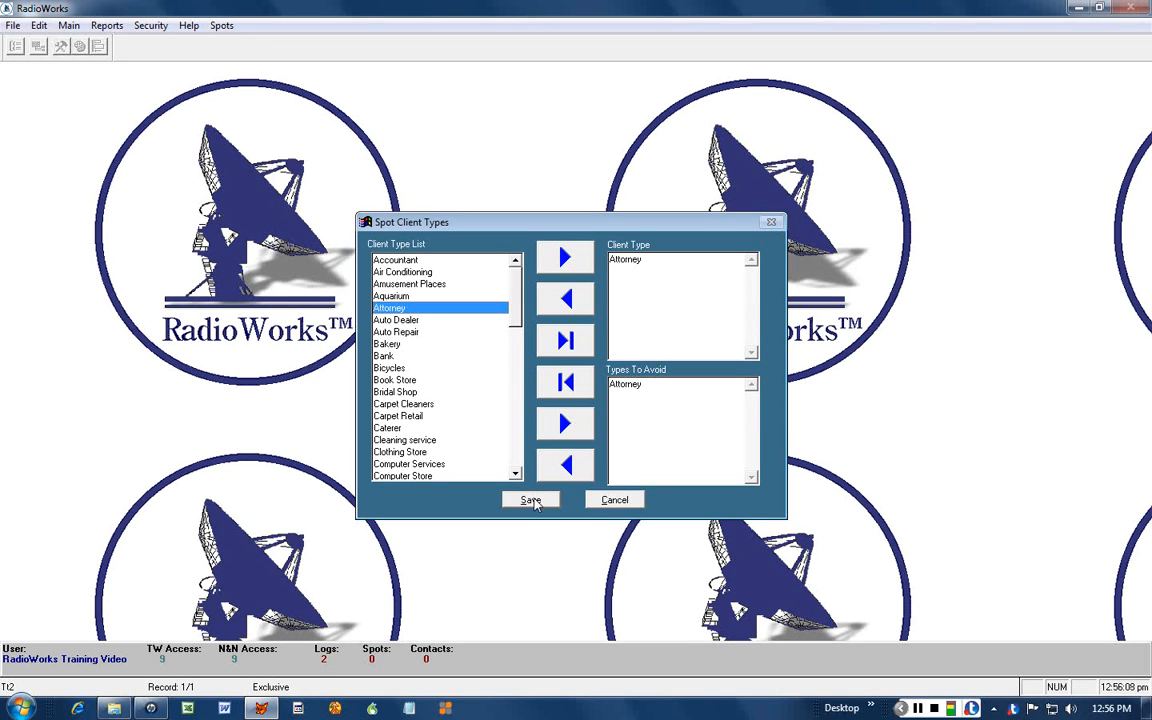
click(531, 501)
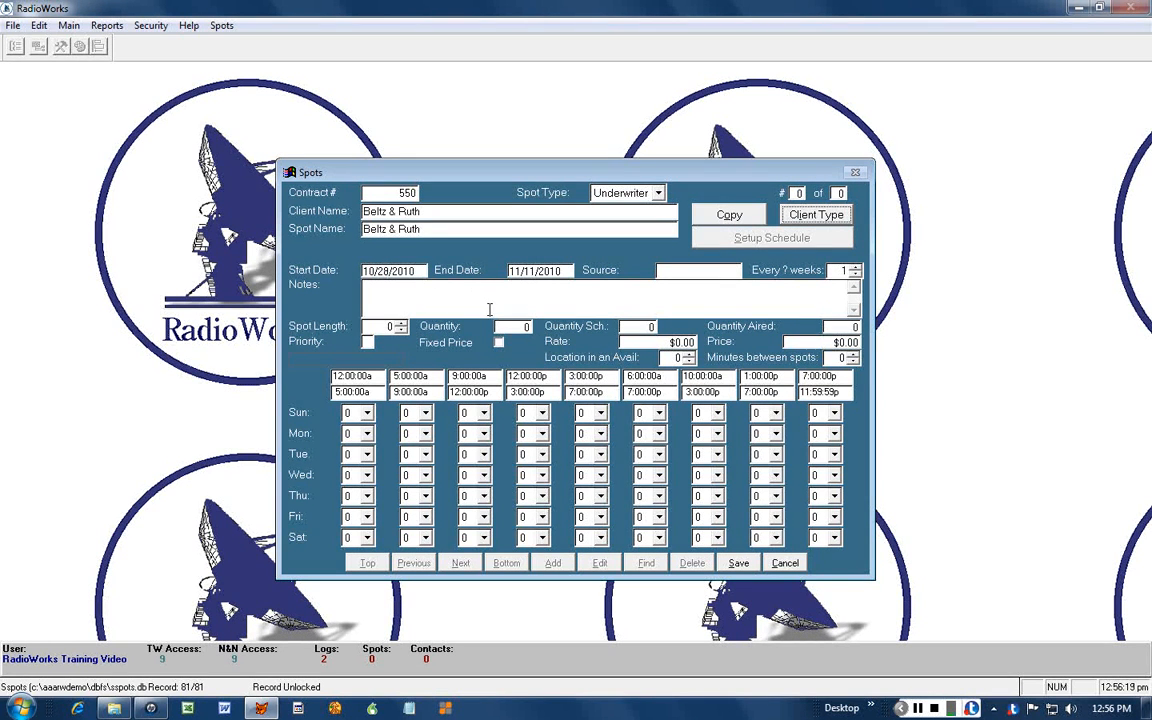
Step: Set the spot's end date to 04/11/2011 and its source to 48523
click(531, 270)
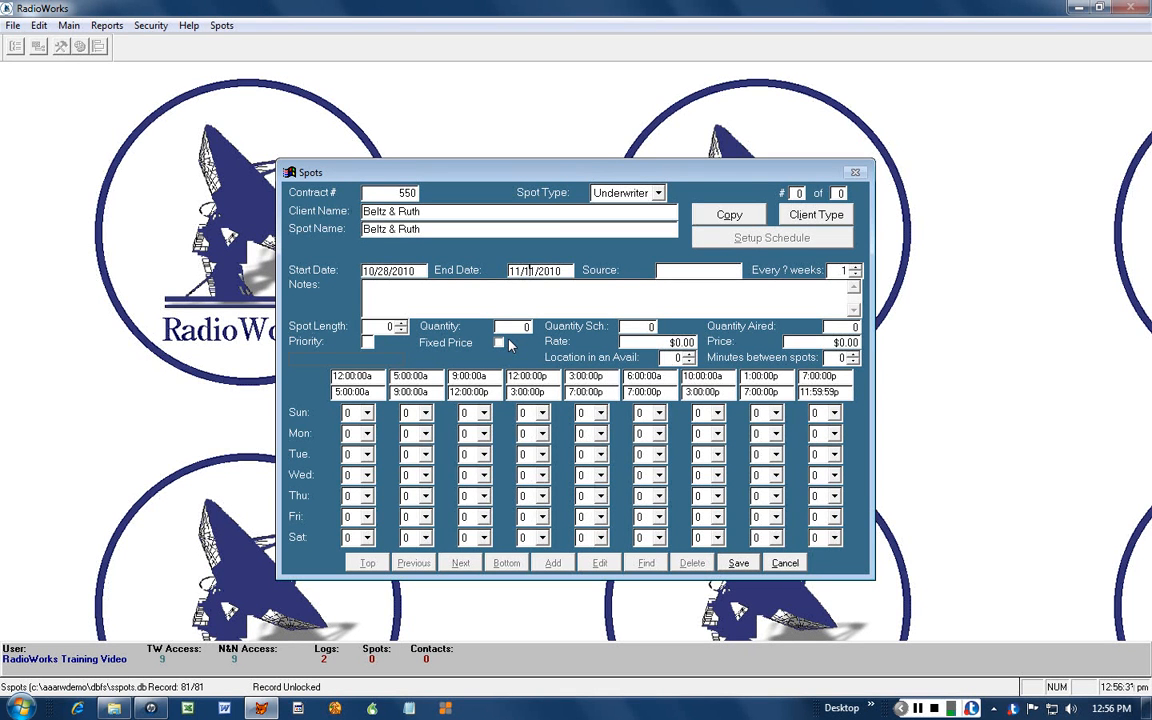
key(Page_Up)
key(Page_Up)
key(Page_Up)
key(Page_Up)
click(690, 270)
text(48623)
Step: Set the spot length to 15 and the rate to $25.00
click(378, 326)
text(15)
click(650, 344)
text(26)
key(Tab)
Step: Set the 5:00a–9:00a spot counts to 1 on Monday, 2 on Tuesday, 1 on Wednesday, 2 on Thursday and 1 on Friday
click(427, 435)
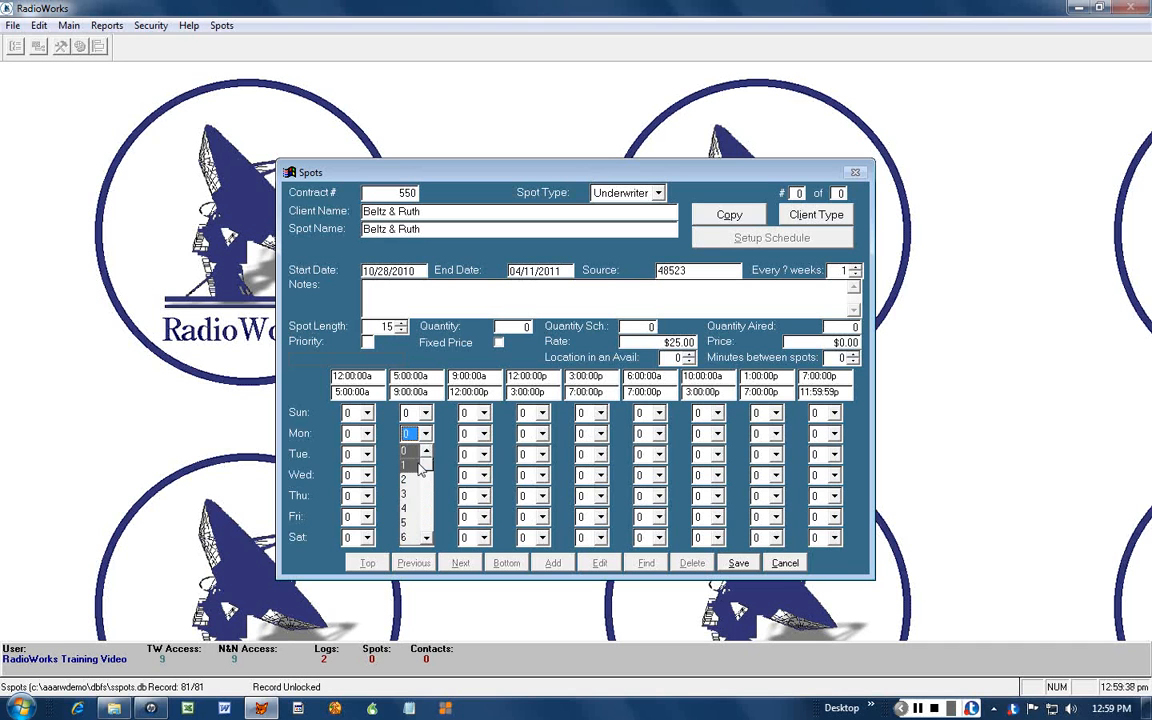
click(426, 462)
click(426, 456)
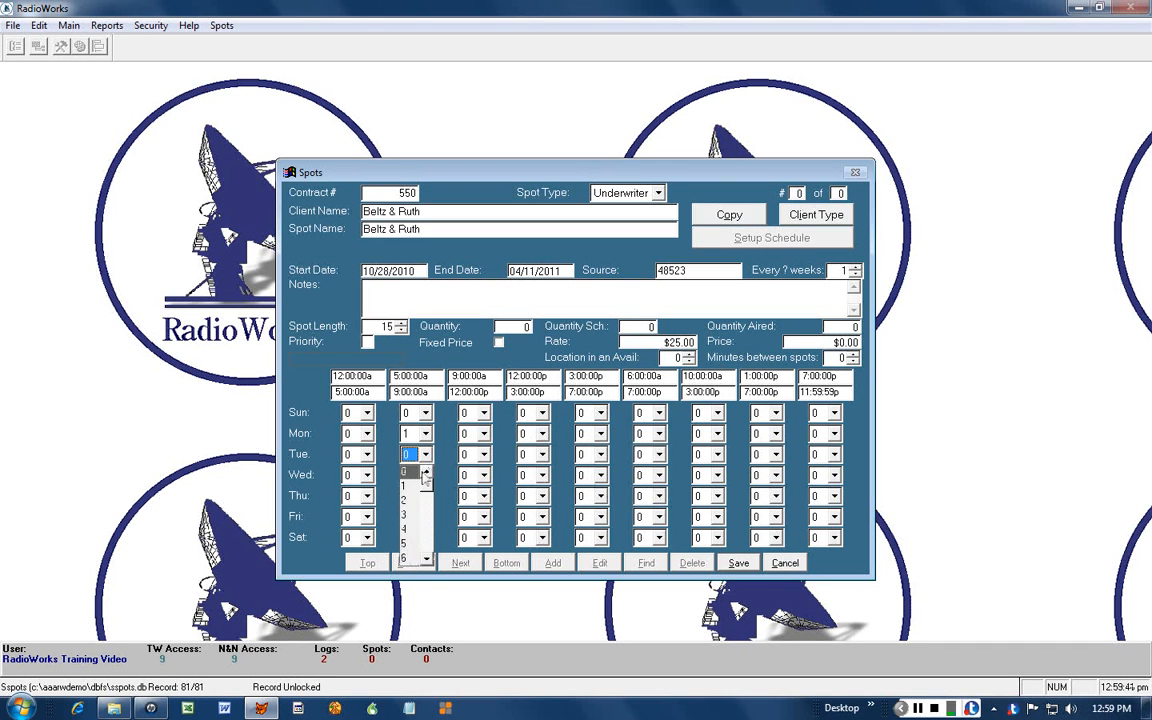
click(419, 495)
click(426, 476)
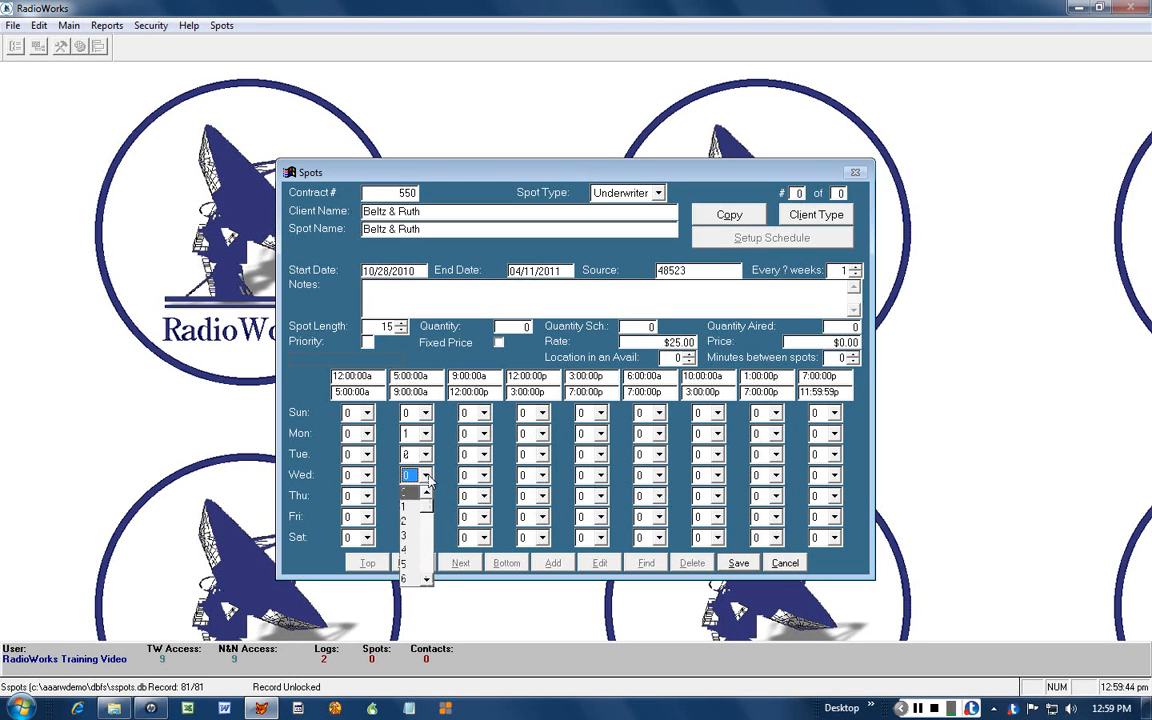
click(416, 507)
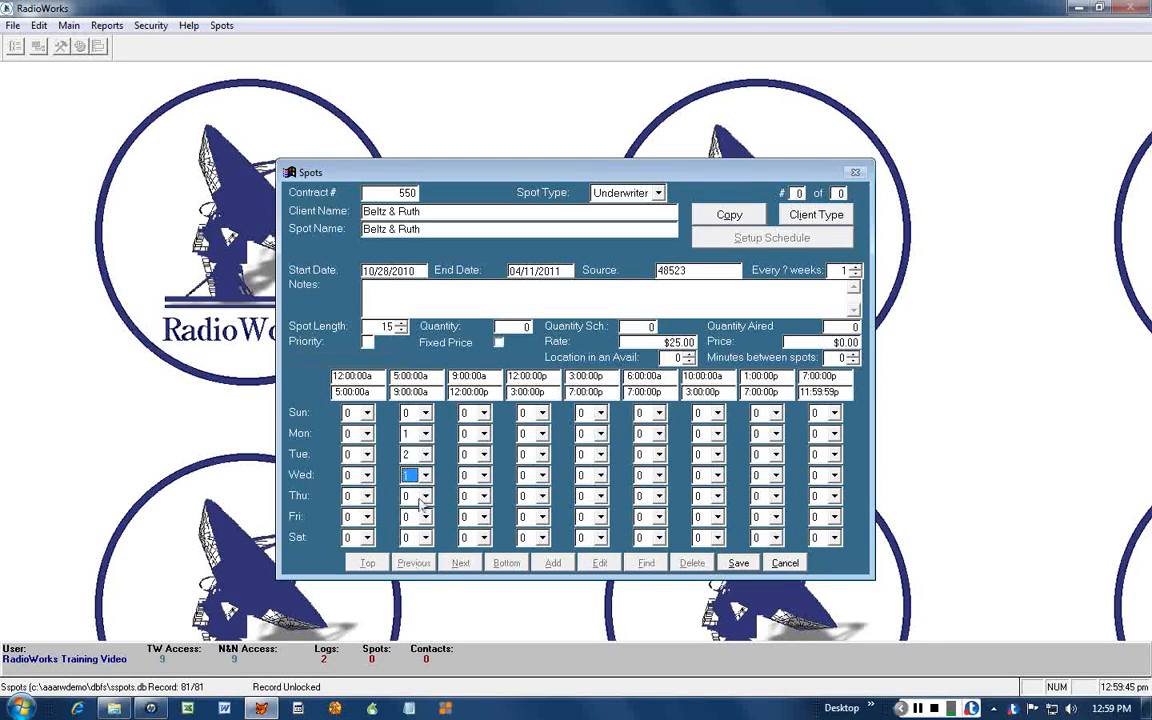
click(427, 497)
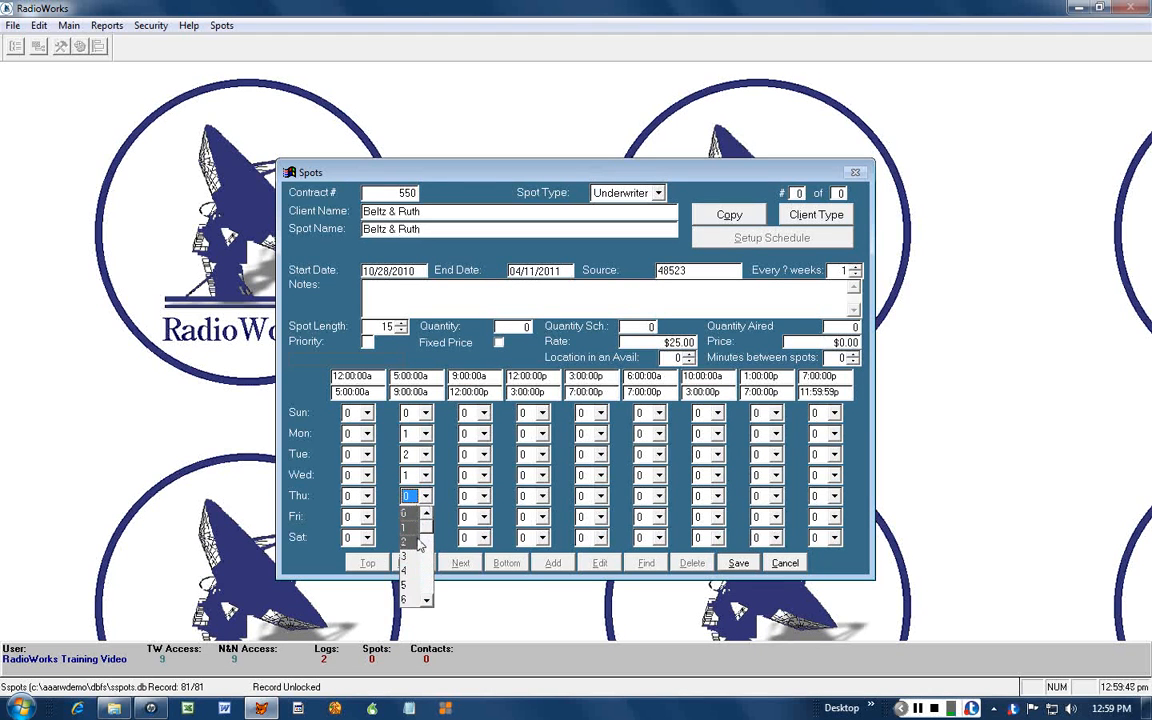
click(414, 540)
click(425, 517)
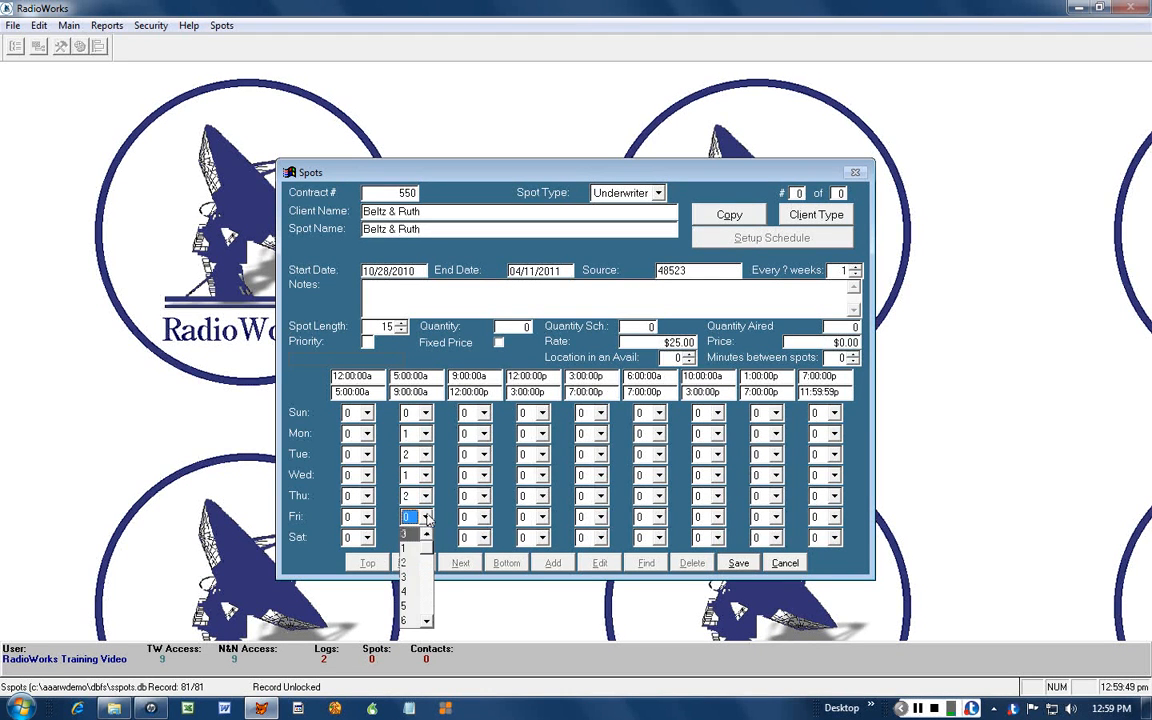
click(414, 549)
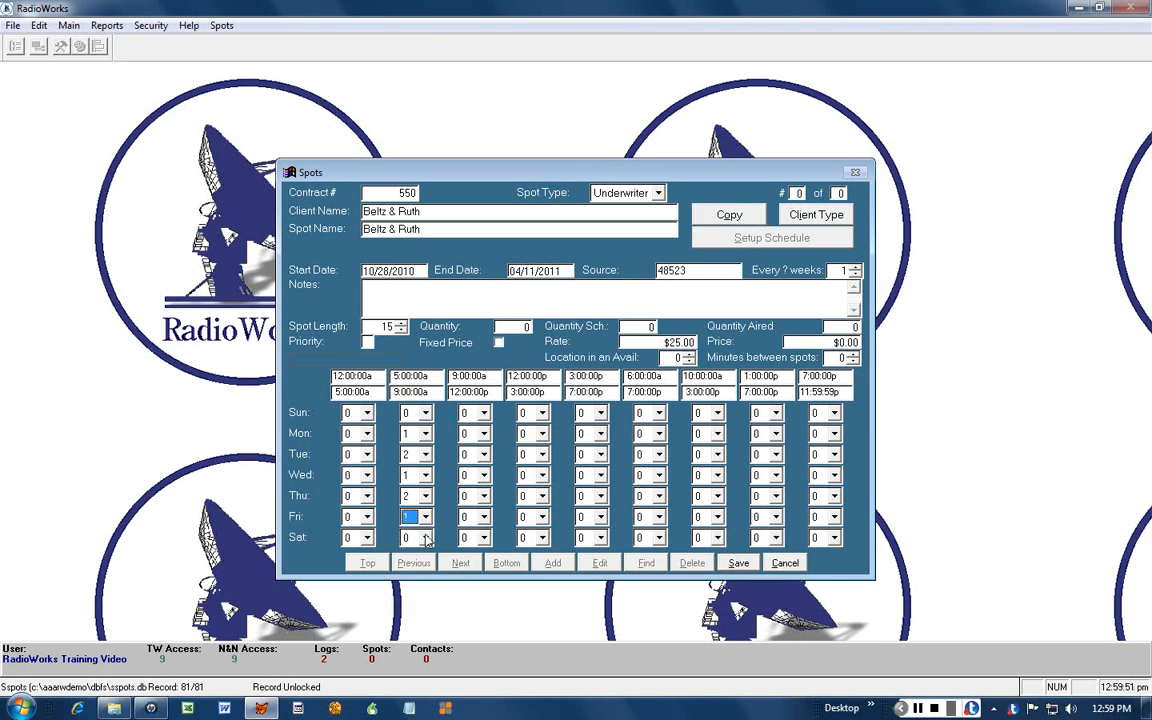
Step: Set the 3:00p–7:00p spot counts for Monday through Friday to 2, 1, 2, 1 and 2, and save the spot
click(600, 433)
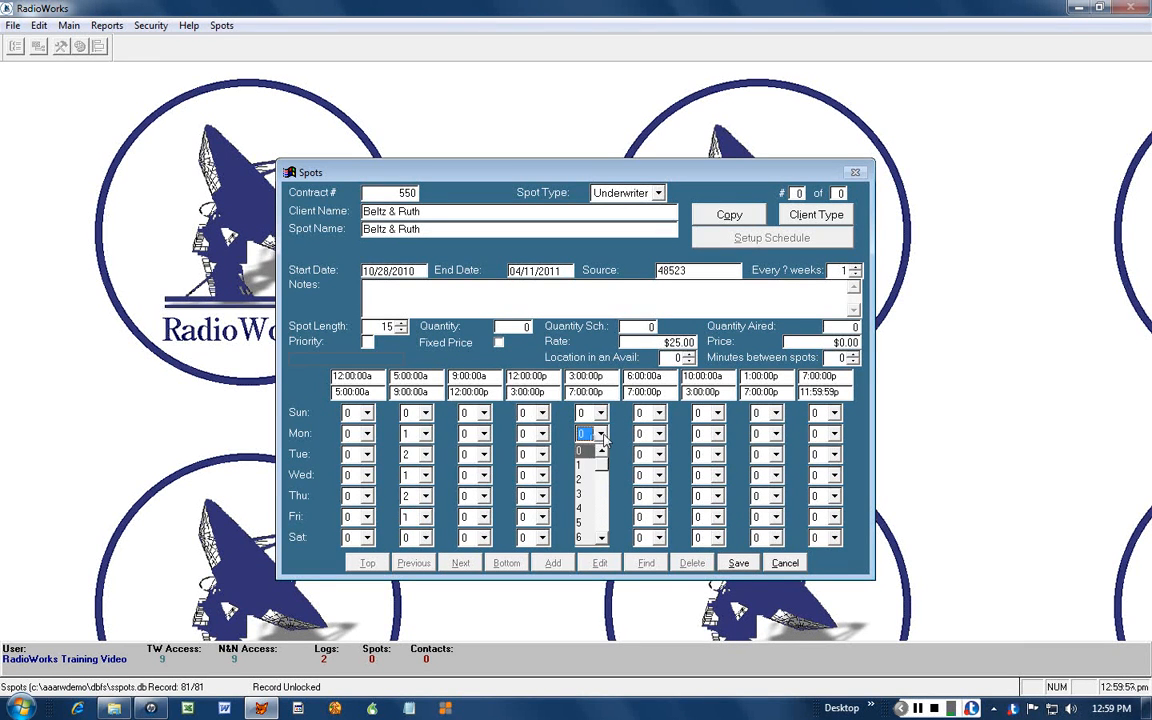
click(590, 481)
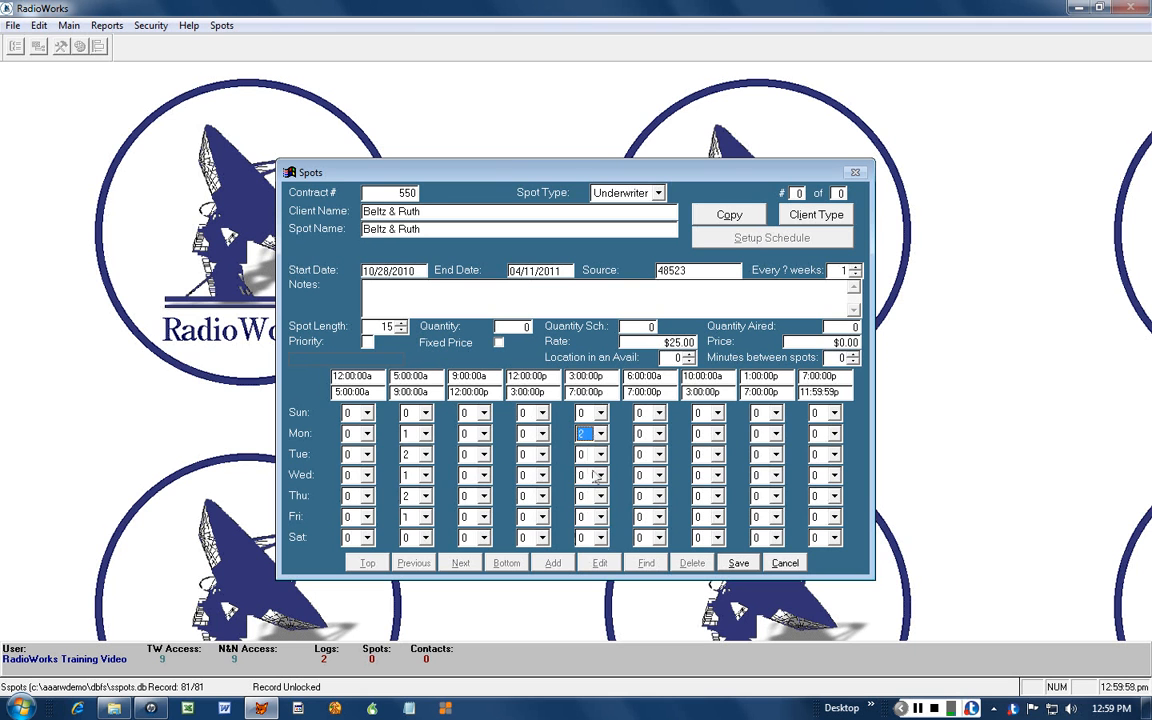
click(600, 454)
click(587, 486)
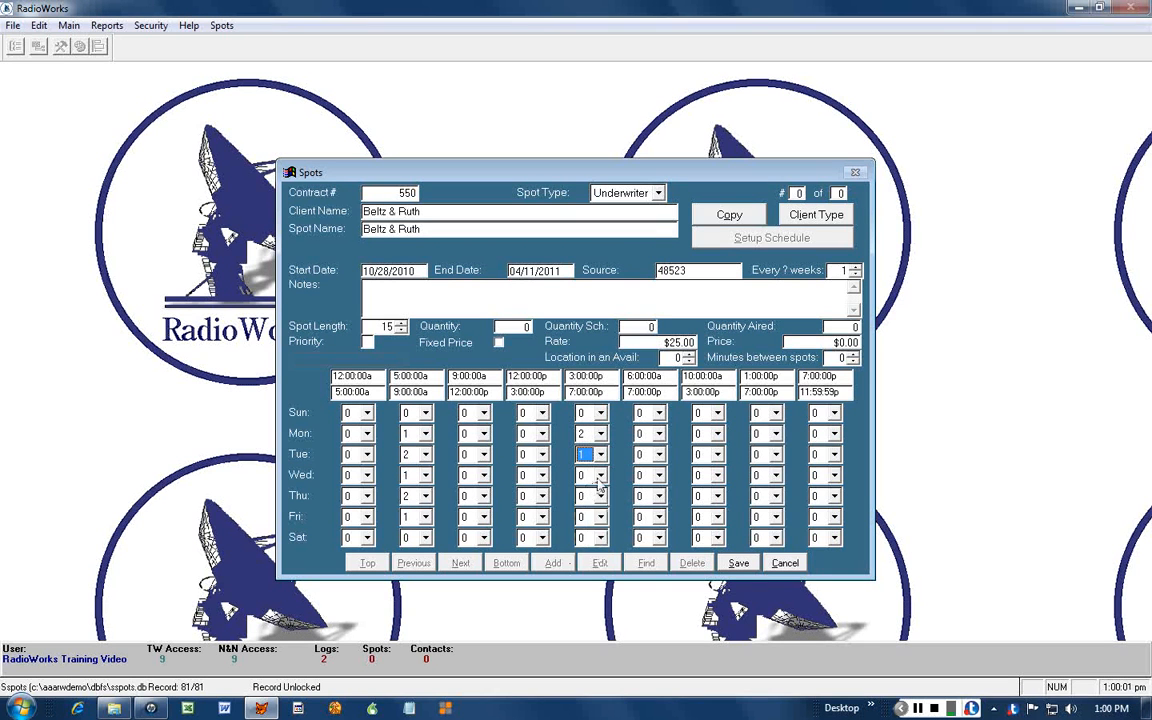
click(600, 475)
click(587, 522)
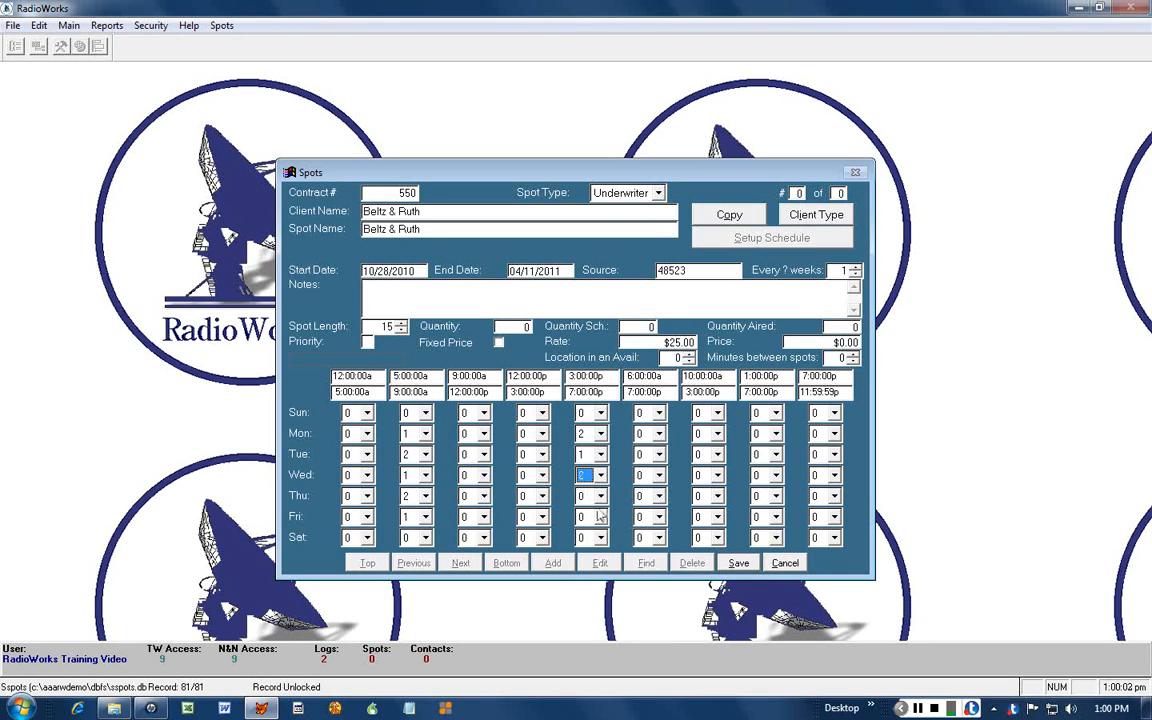
click(600, 496)
click(583, 528)
click(600, 517)
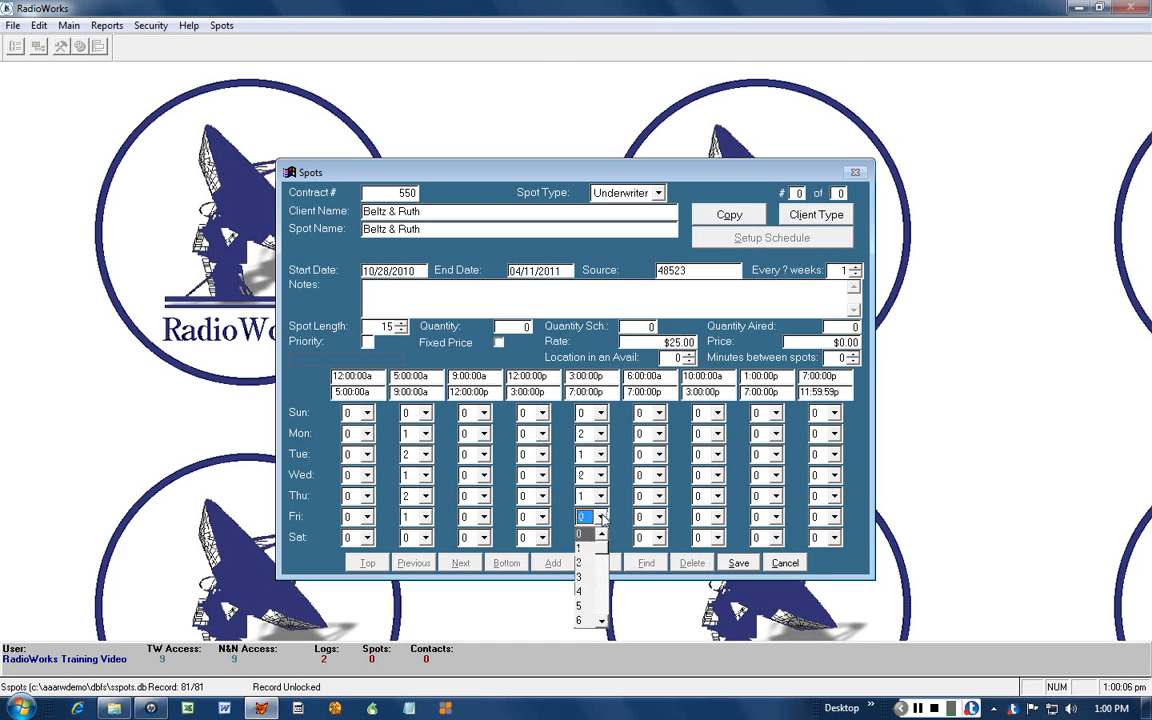
click(584, 563)
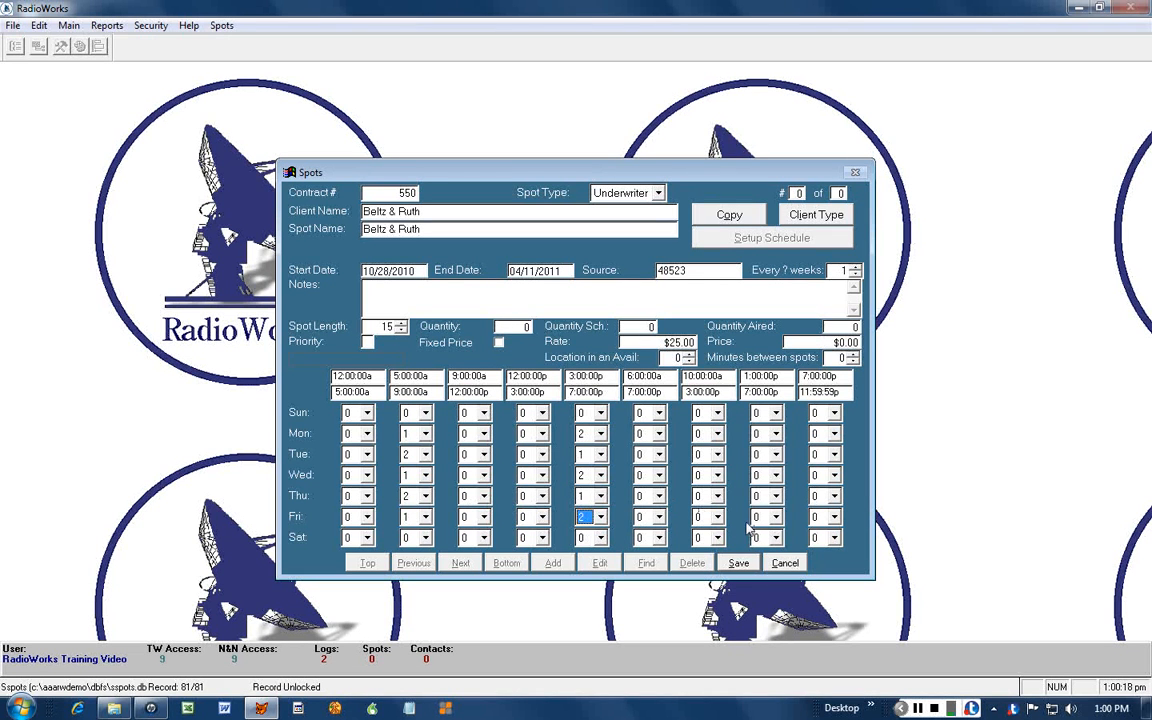
click(739, 563)
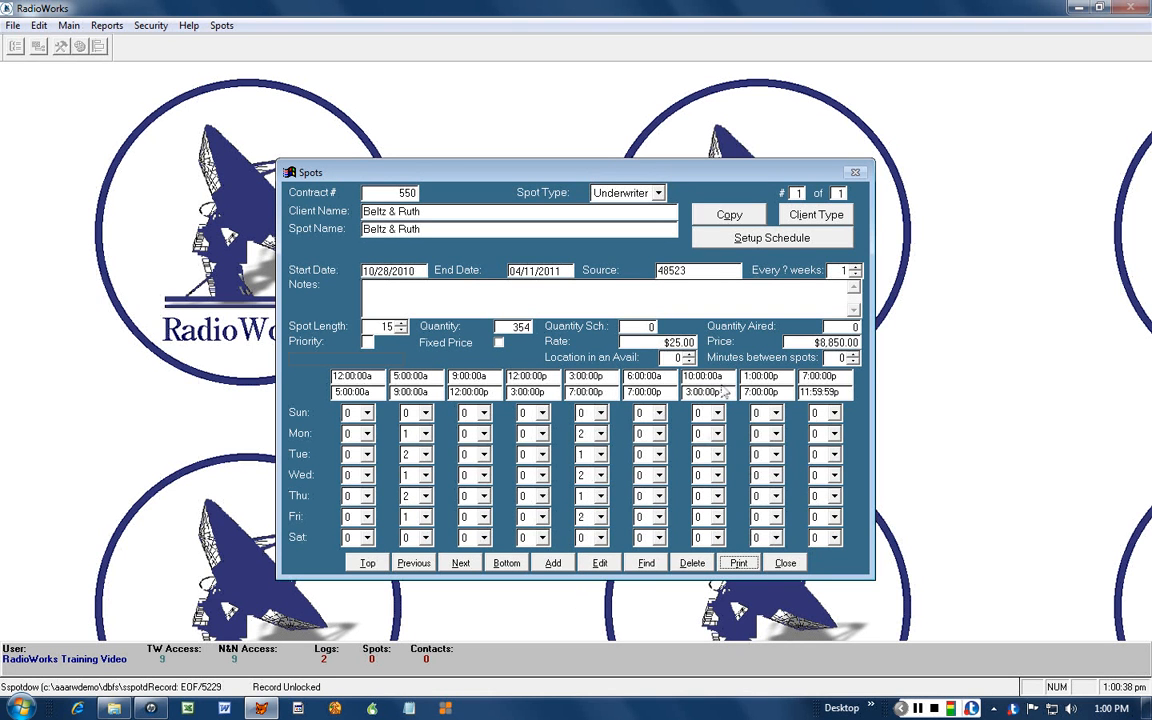
Step: Set up the spot's schedule, check the details of the 11/02/2010 7:00:10a avail, and confirm the proposed morning schedule
click(772, 238)
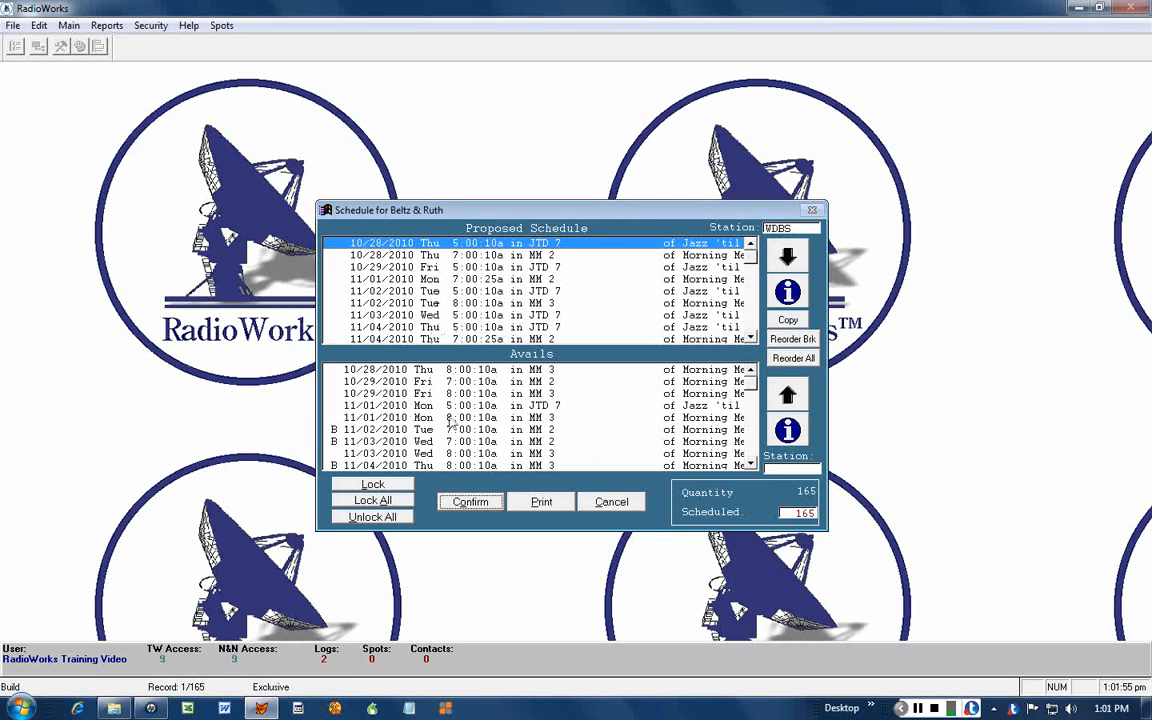
click(334, 432)
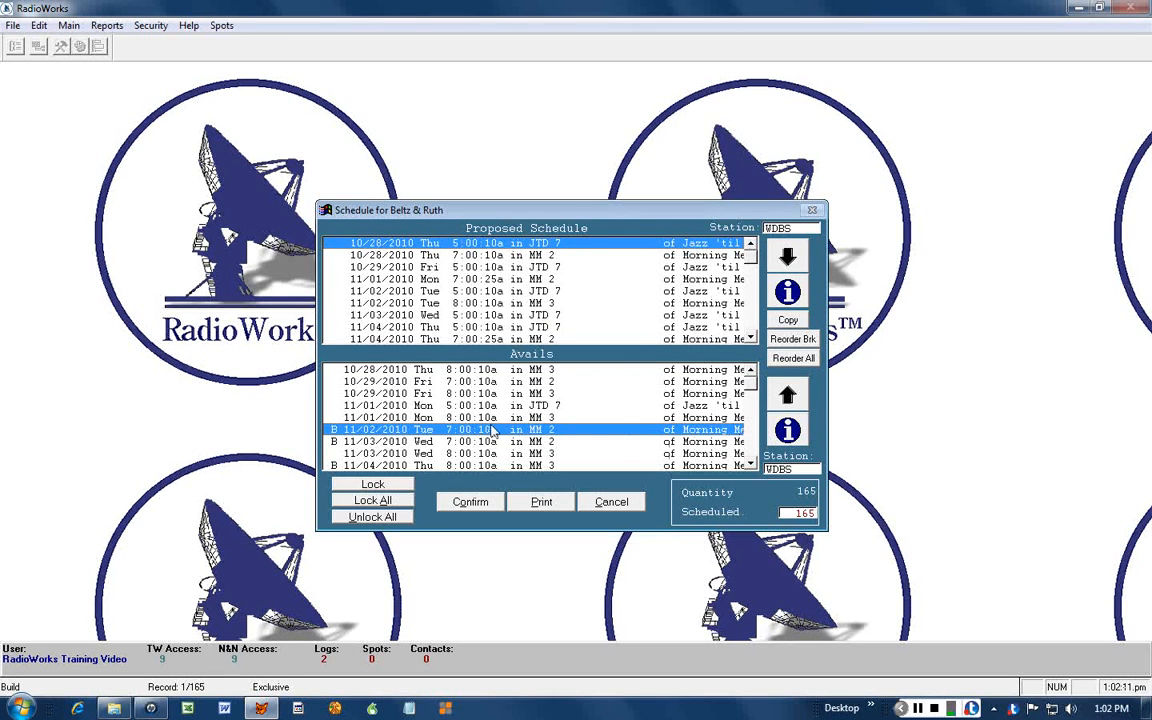
click(789, 431)
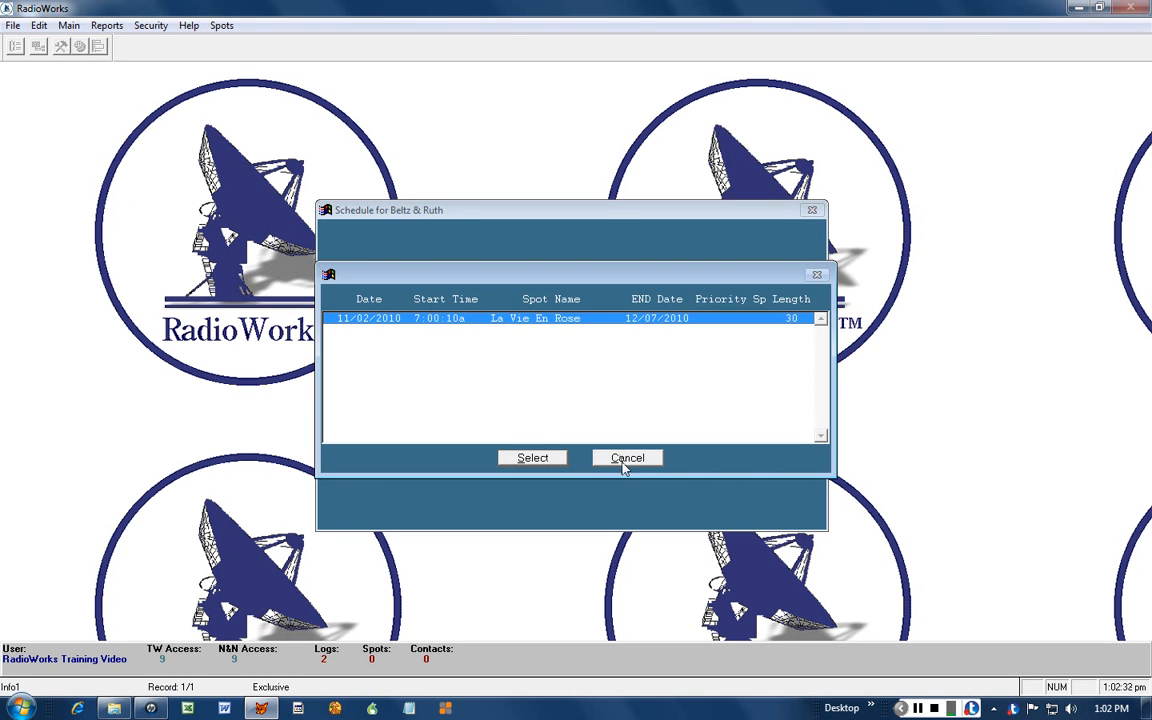
click(627, 458)
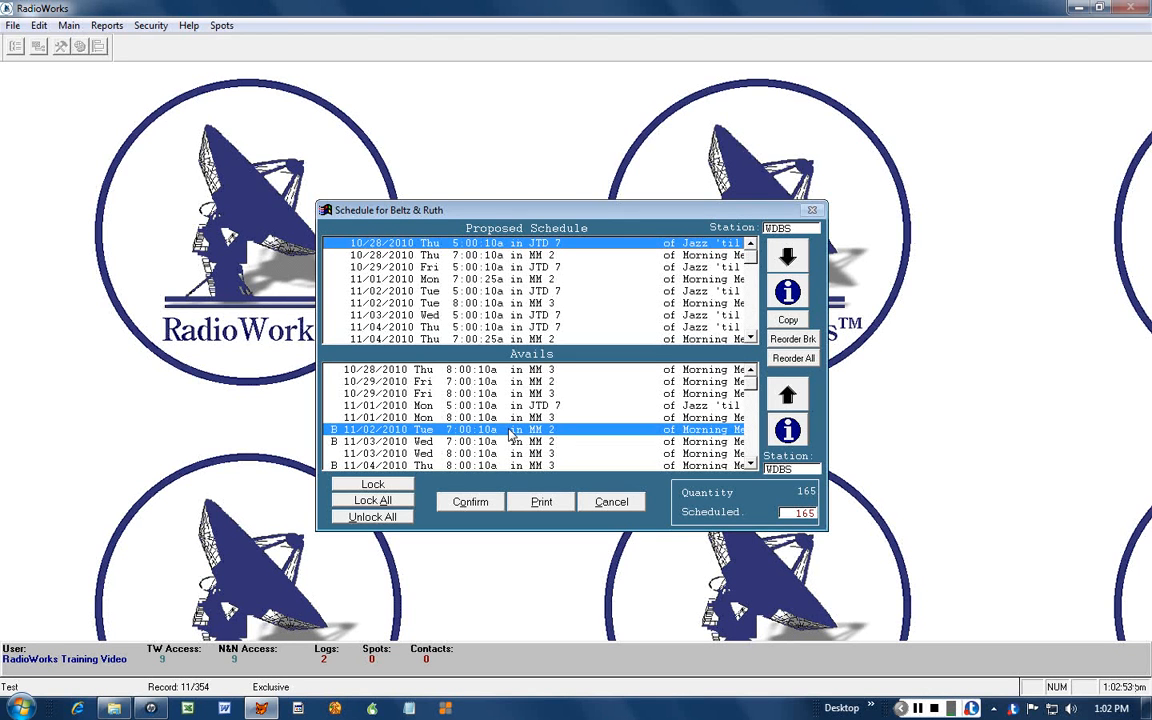
click(476, 504)
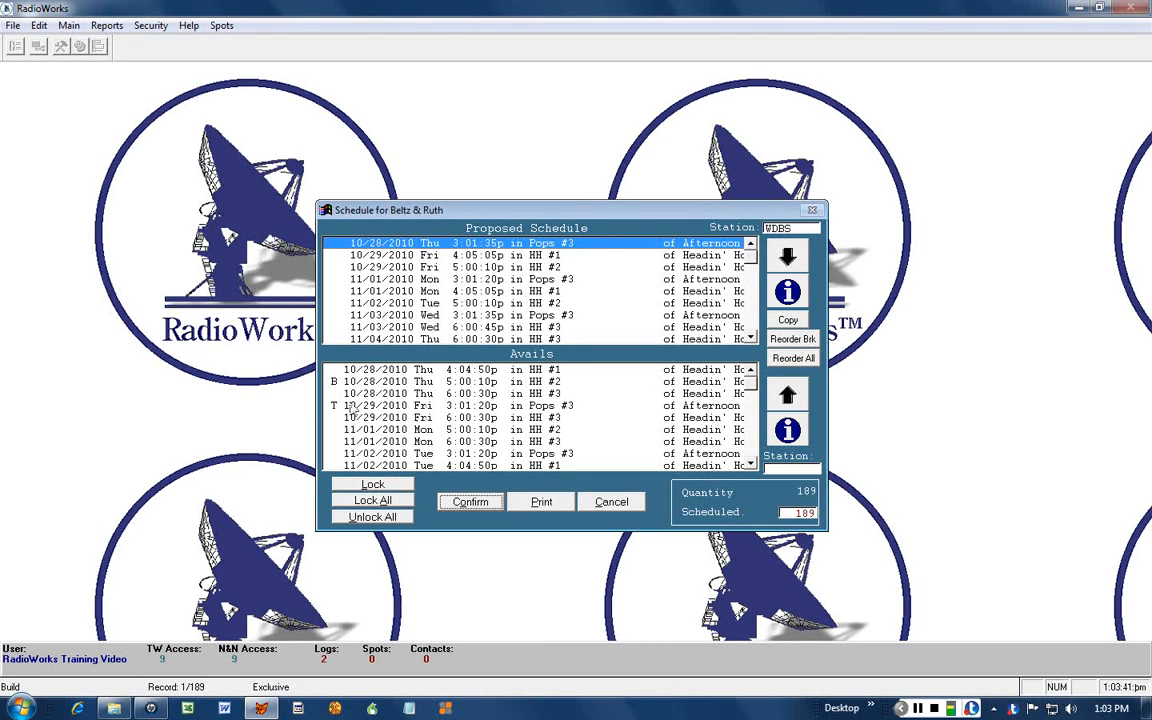
Step: Check which spots fill the 10/29/2010 3:01:20p avail, and confirm the proposed afternoon schedule
click(423, 408)
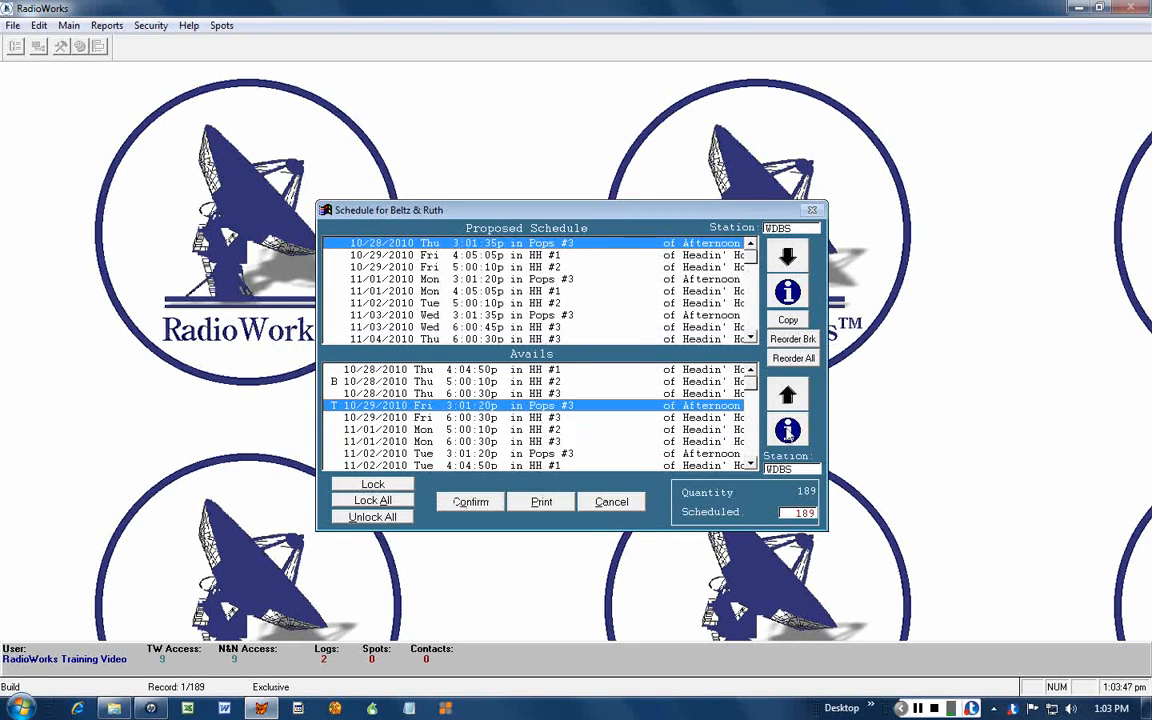
click(788, 430)
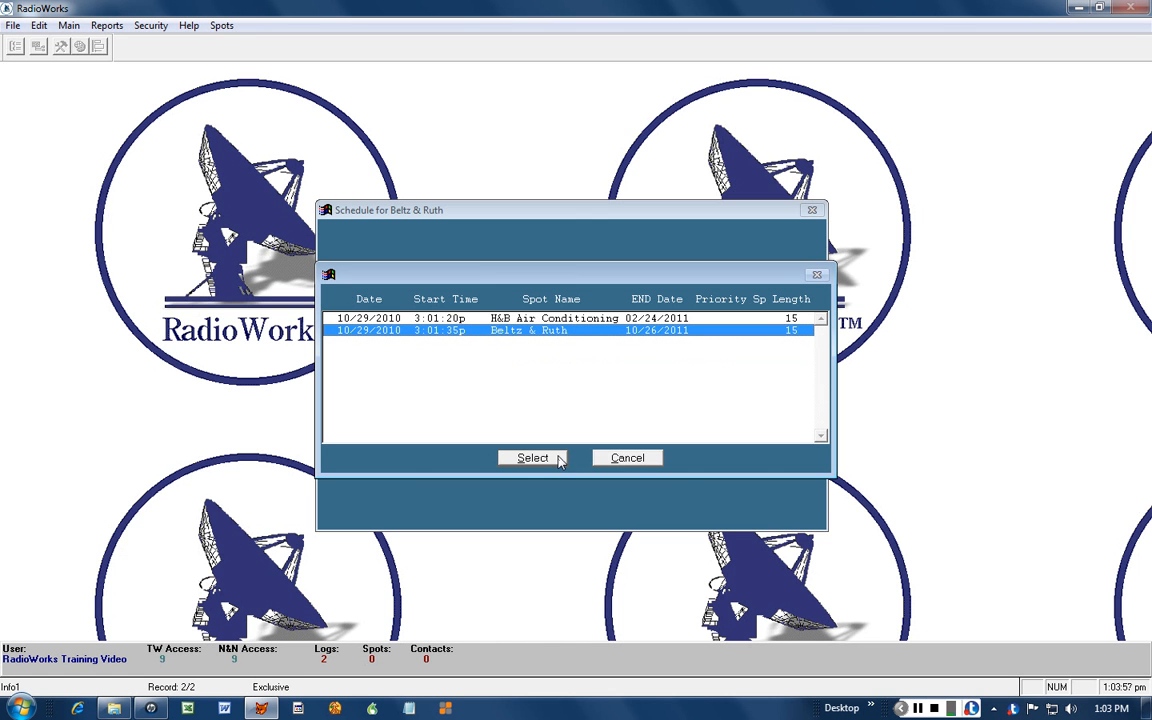
click(620, 459)
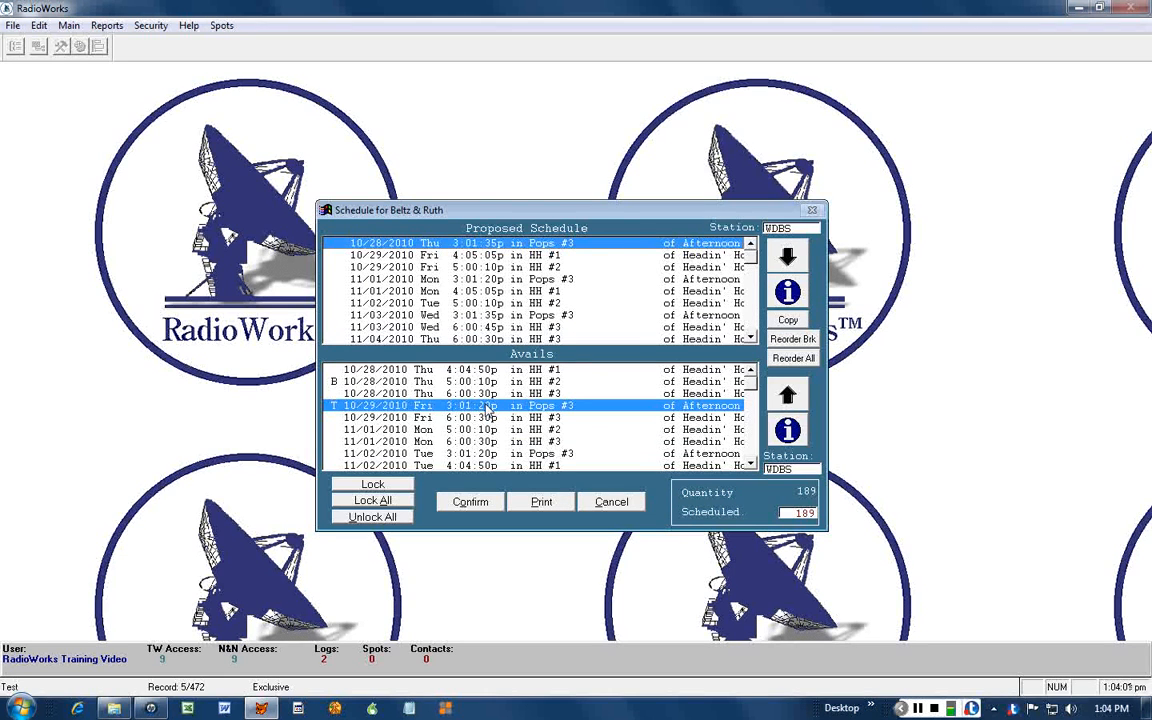
click(476, 506)
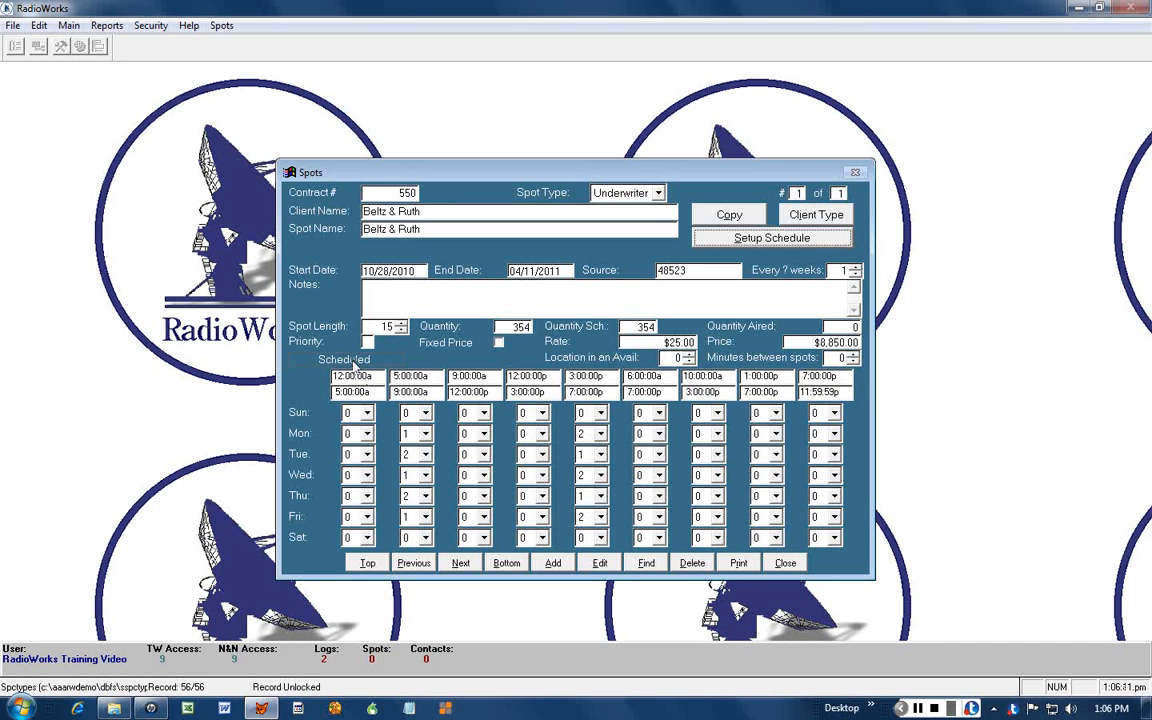
Step: Open the Beltz & Ruth spot's scheduled airings, preview the schedule report on screen, and view its last page
click(353, 362)
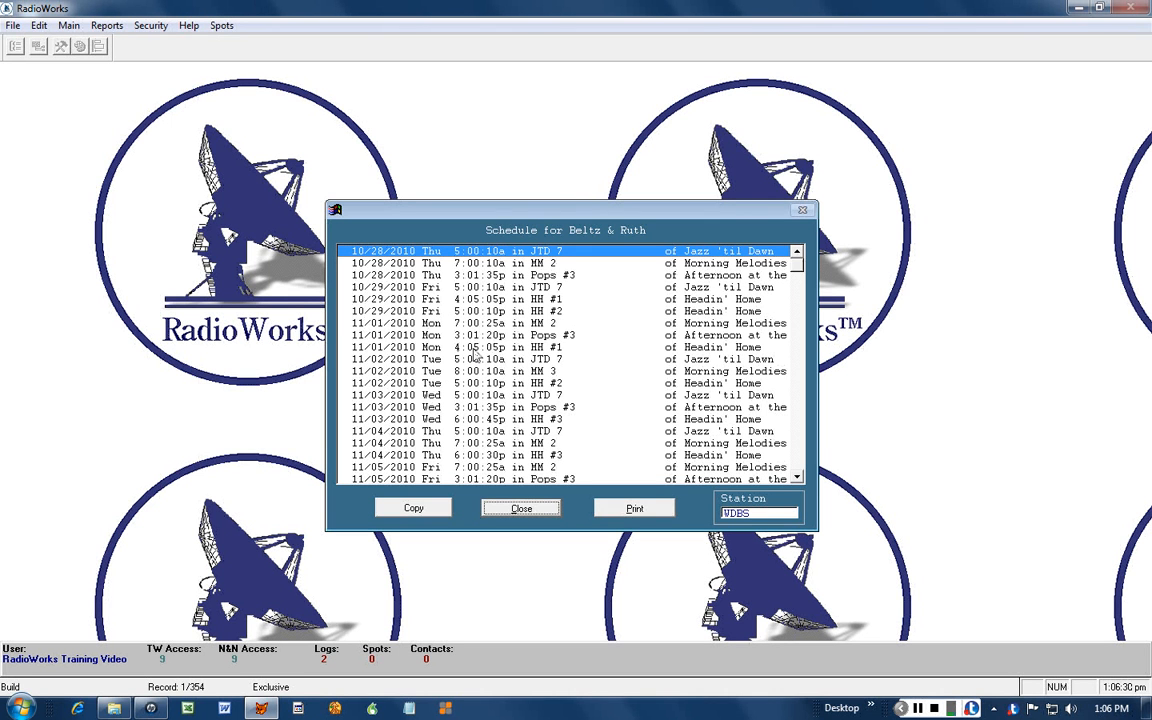
click(630, 509)
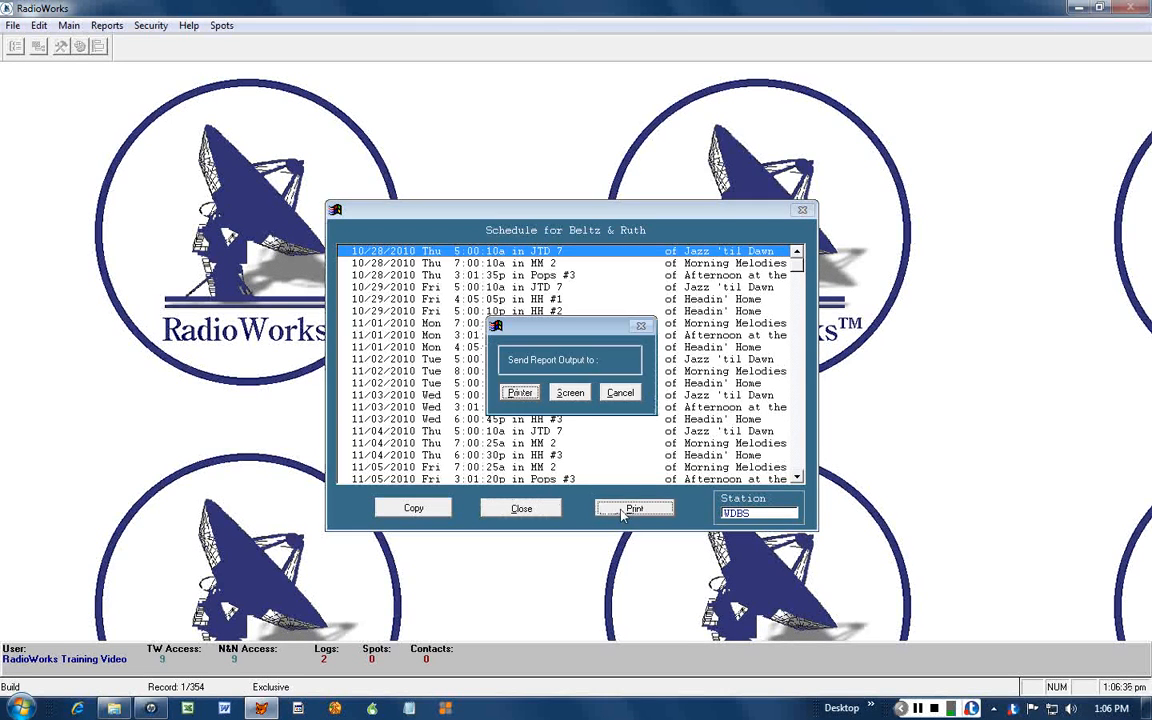
click(582, 392)
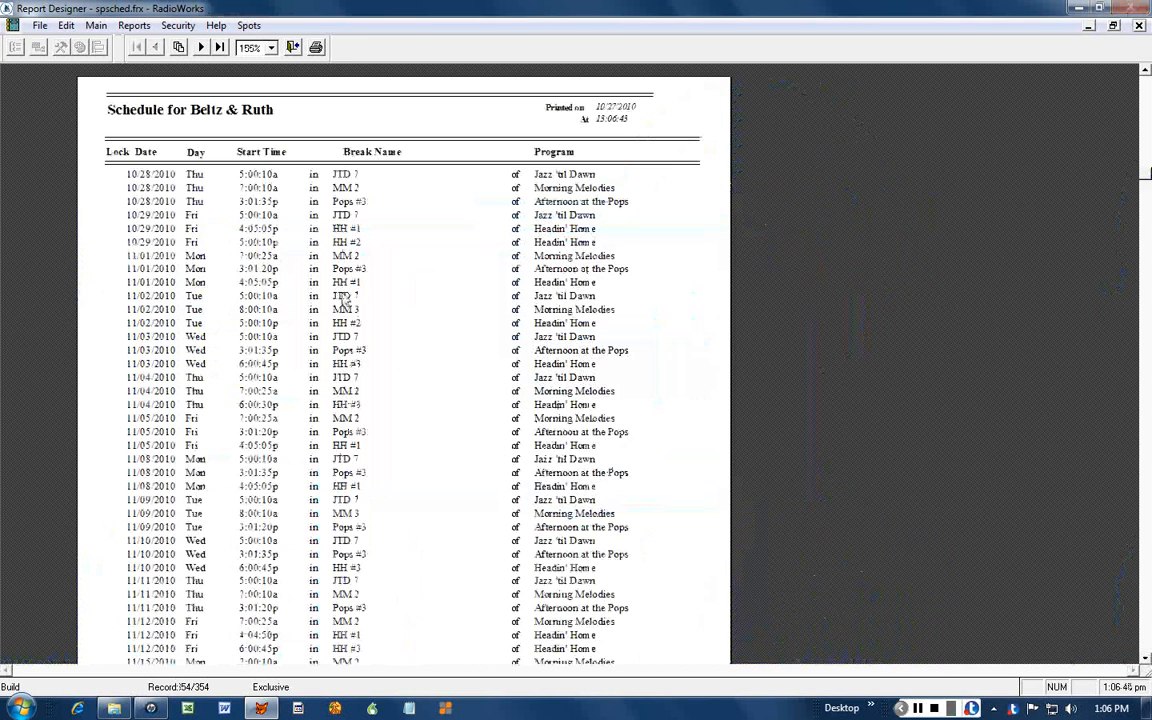
click(219, 48)
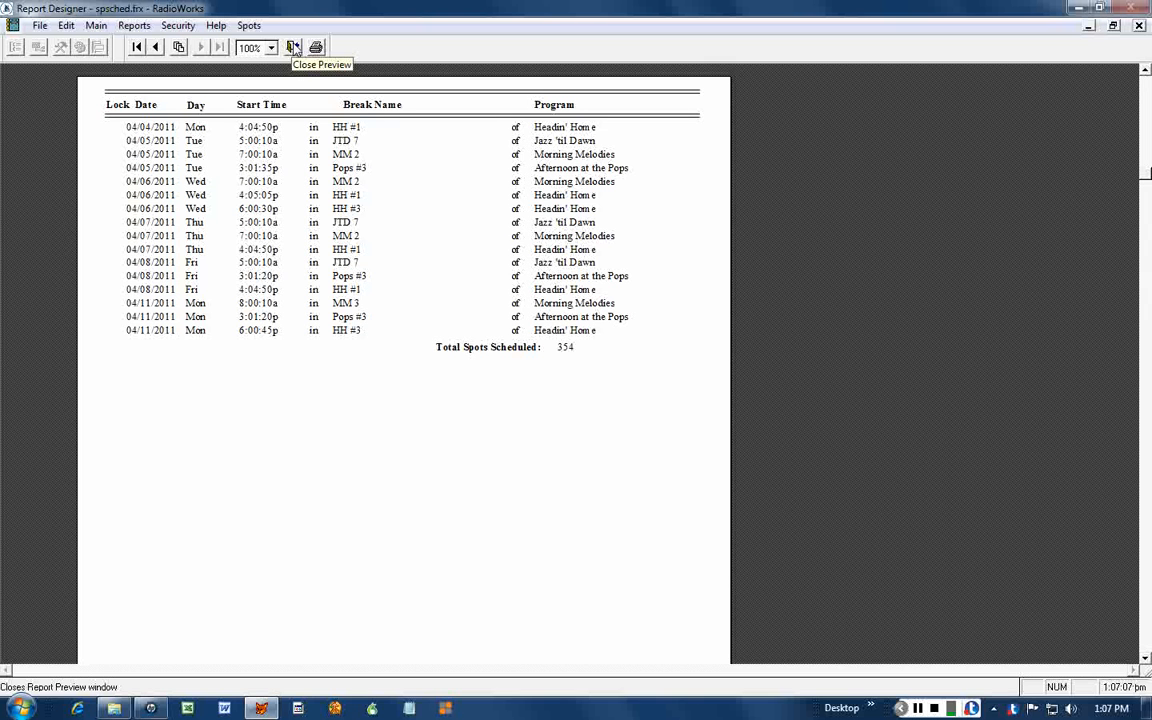
Step: Close the report preview without sending it to the printer, and close the schedule list and spot record to return to the contract
click(293, 48)
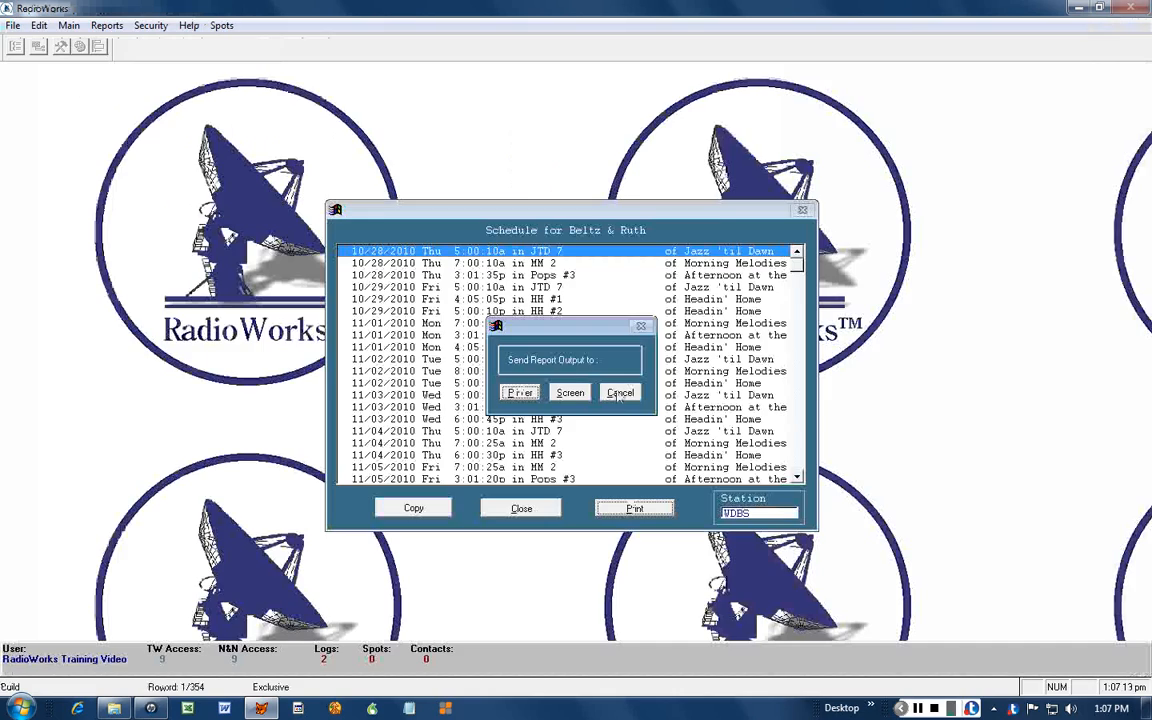
click(619, 392)
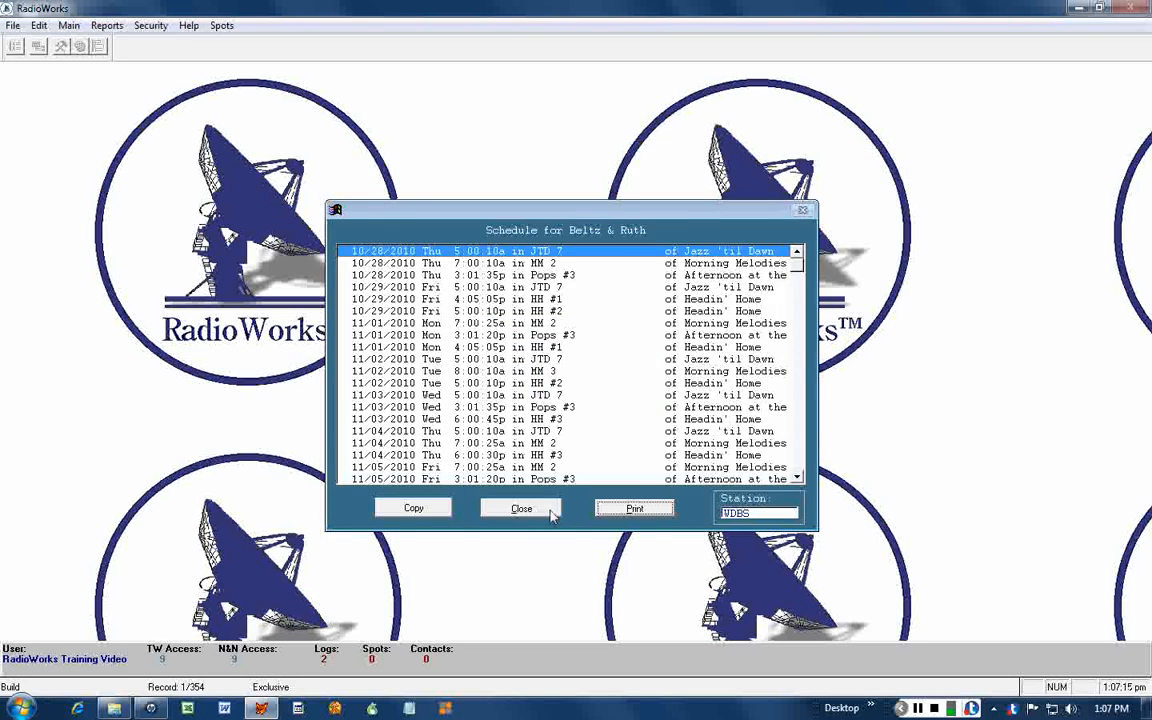
click(521, 509)
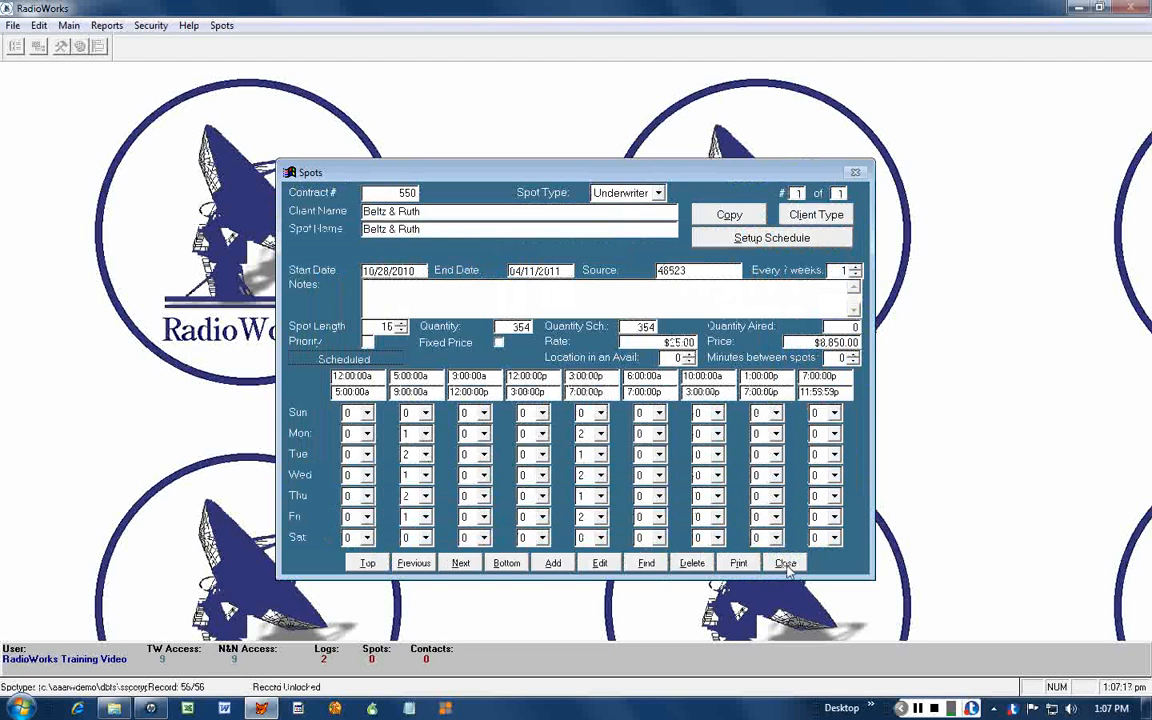
click(785, 563)
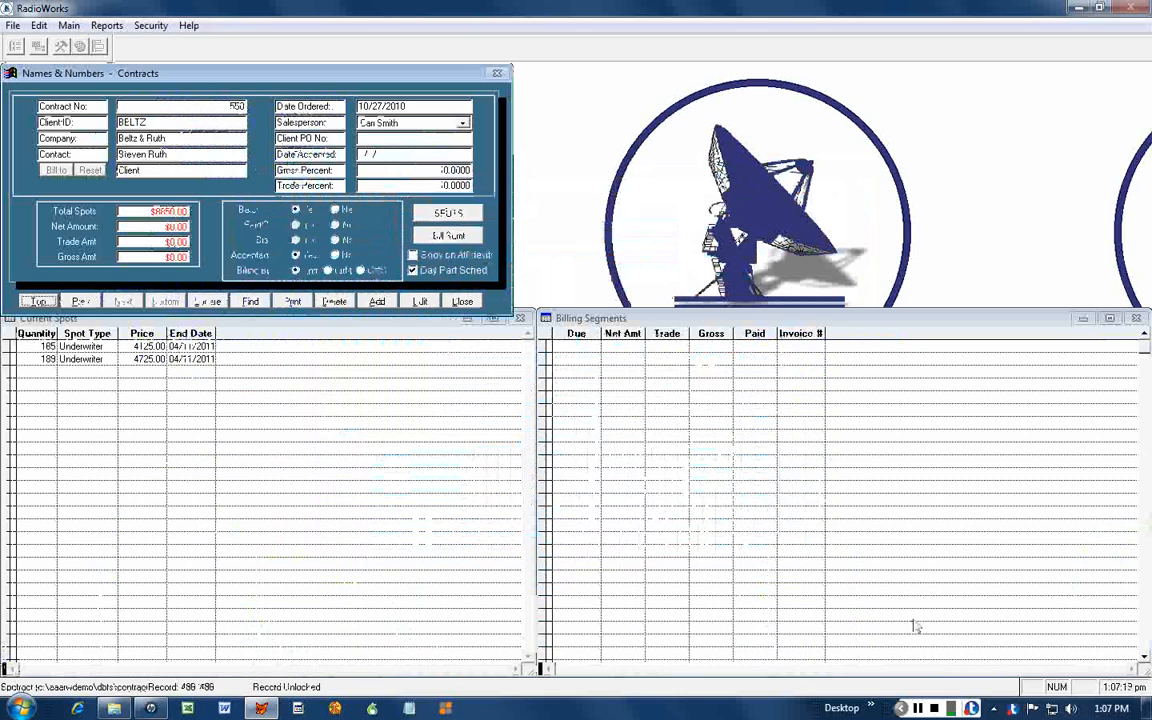